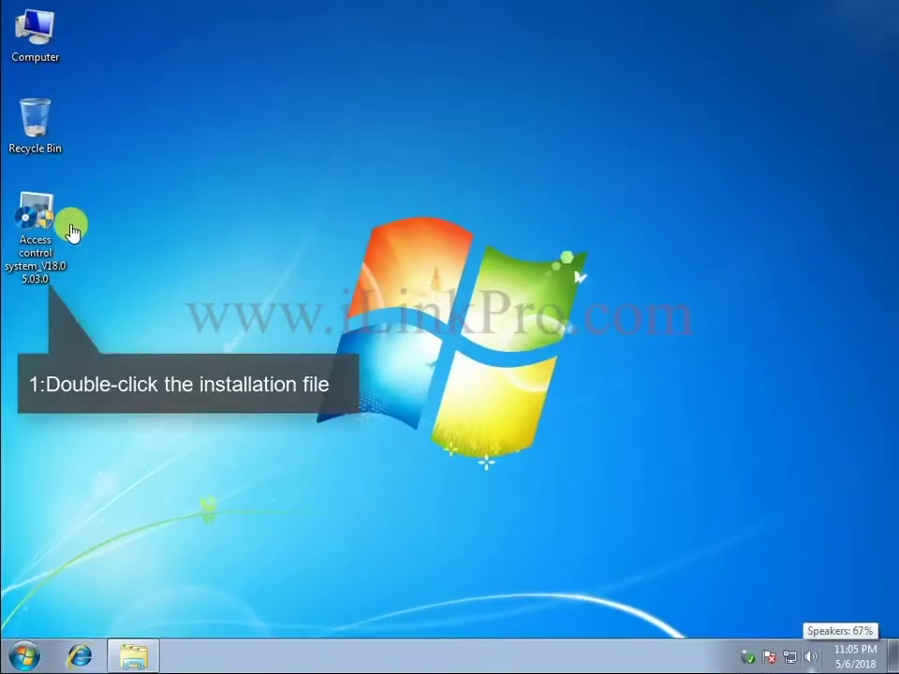
Install the access control software to the default path with Quick installation and launch it.
double_click(42, 213)
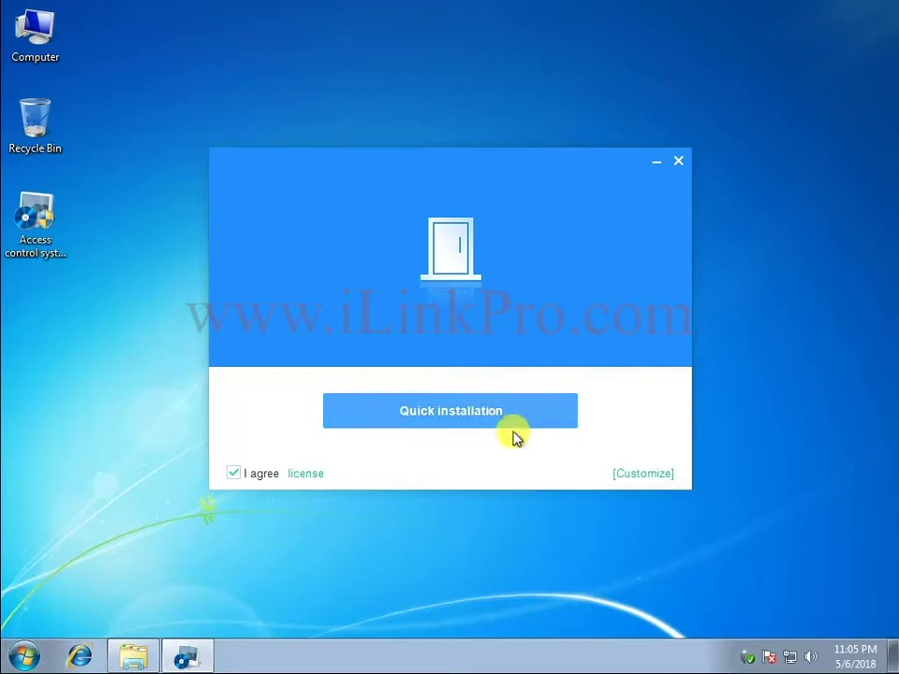
left_click(634, 475)
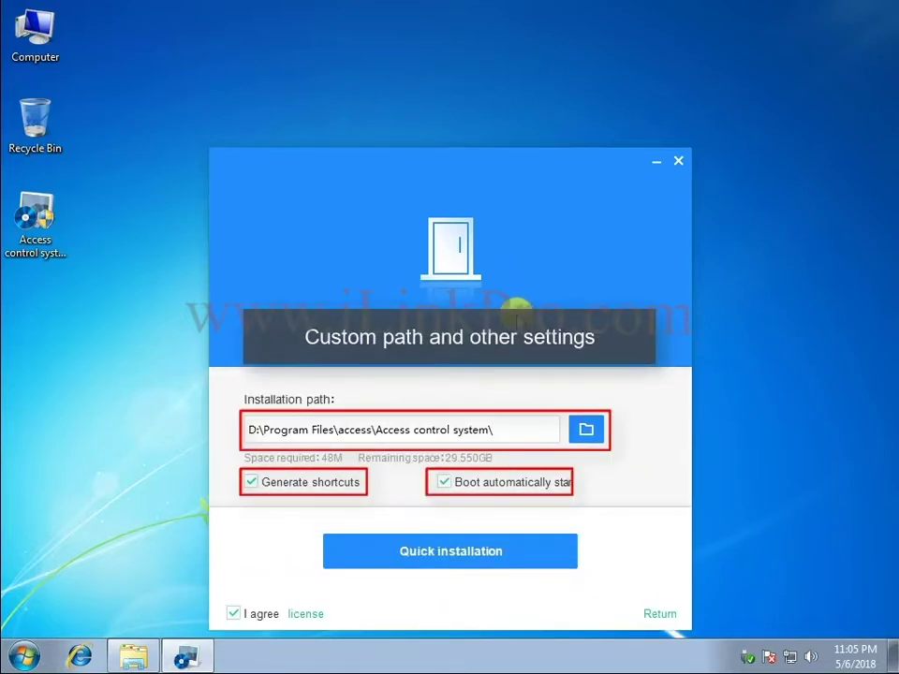
left_click(465, 555)
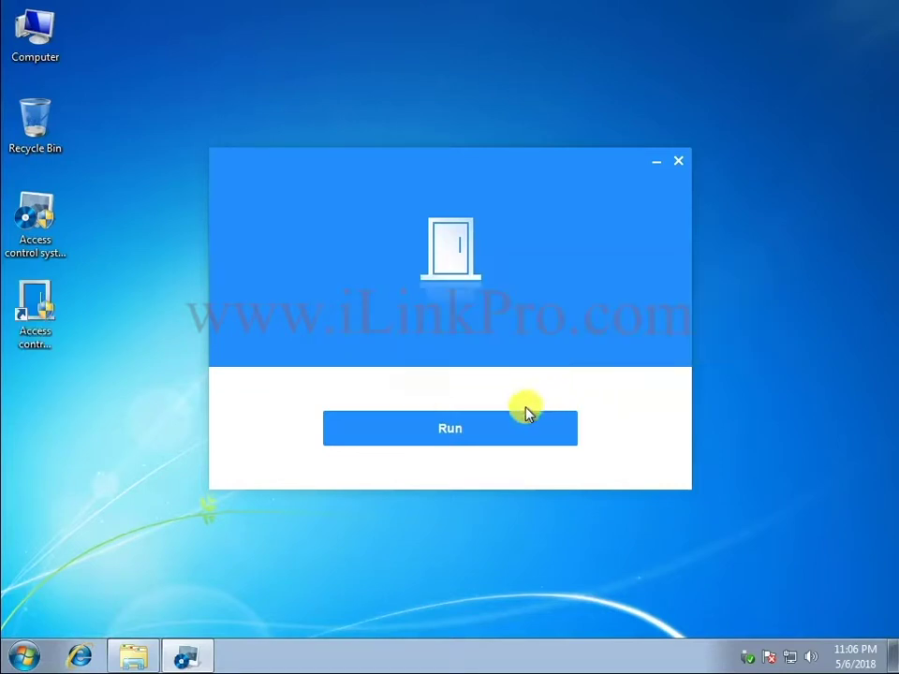
left_click(524, 414)
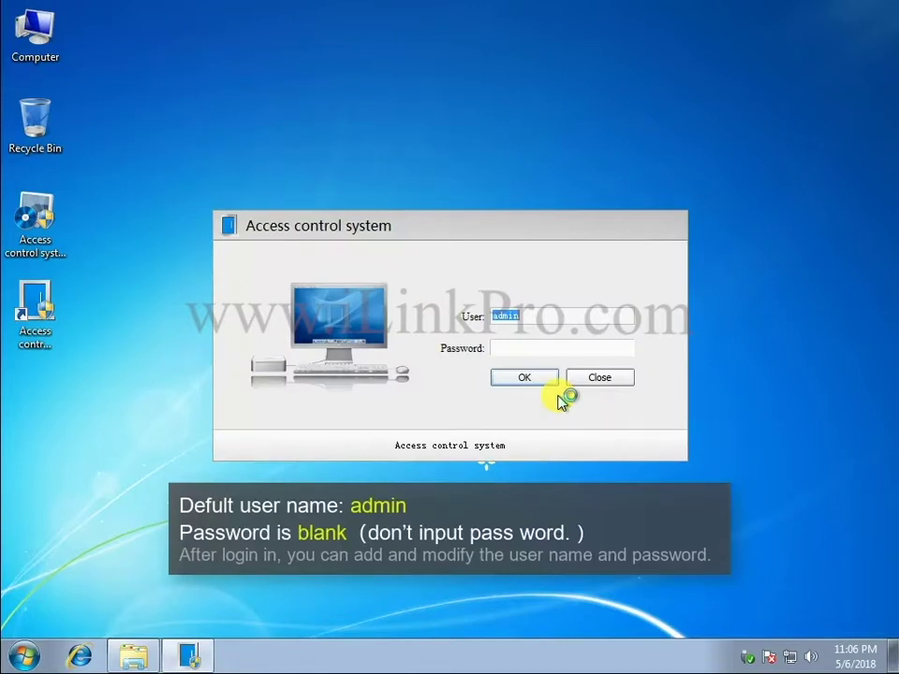
Log in as admin with a blank password.
left_click(534, 381)
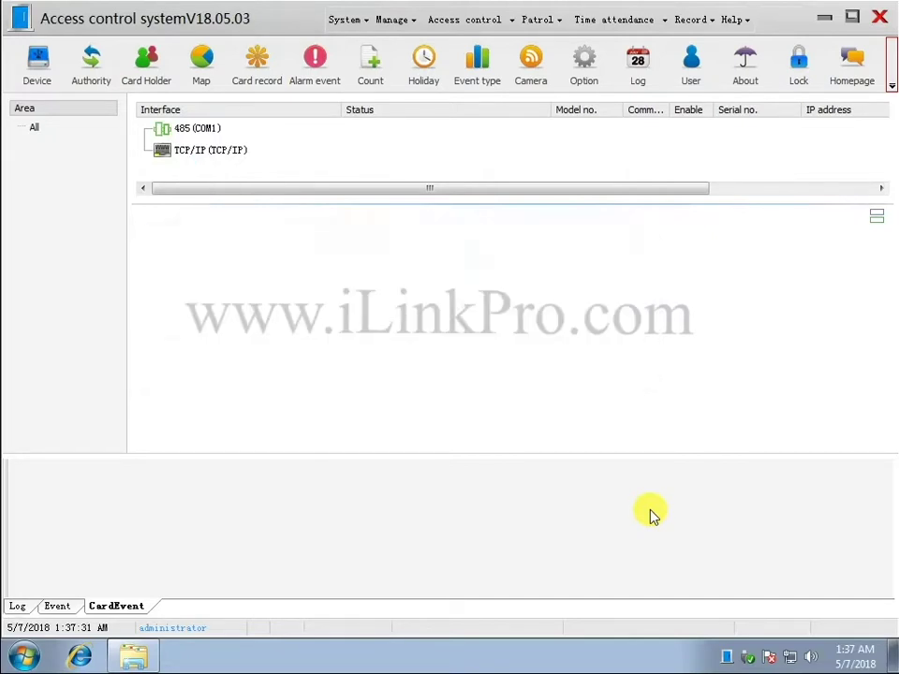
Add a 4-door TCP/IP controller '1st floor', serial 40082270, IP ending in 79.
left_click(210, 153)
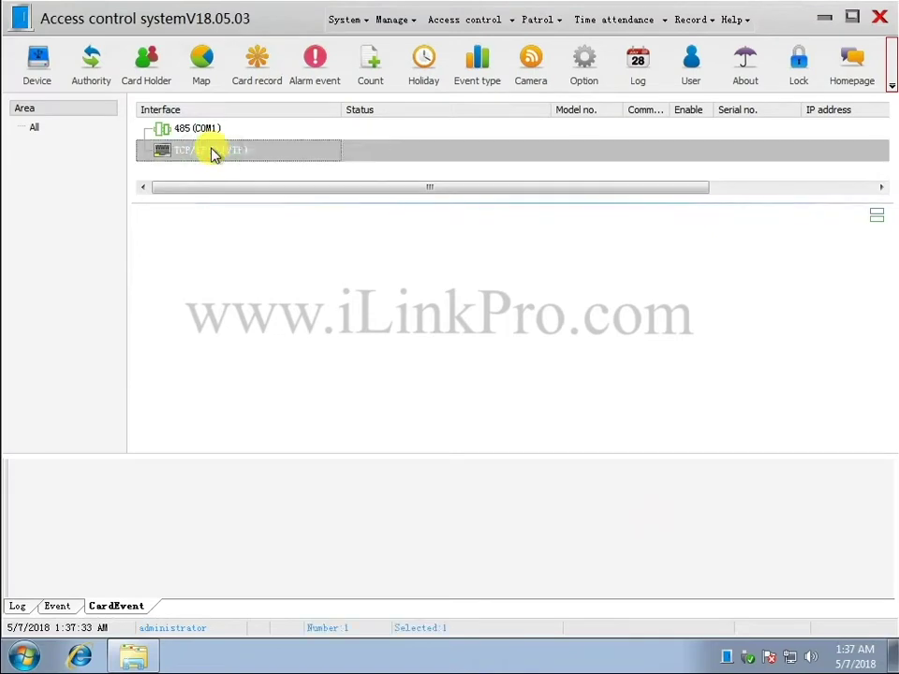
right_click(215, 153)
left_click(284, 231)
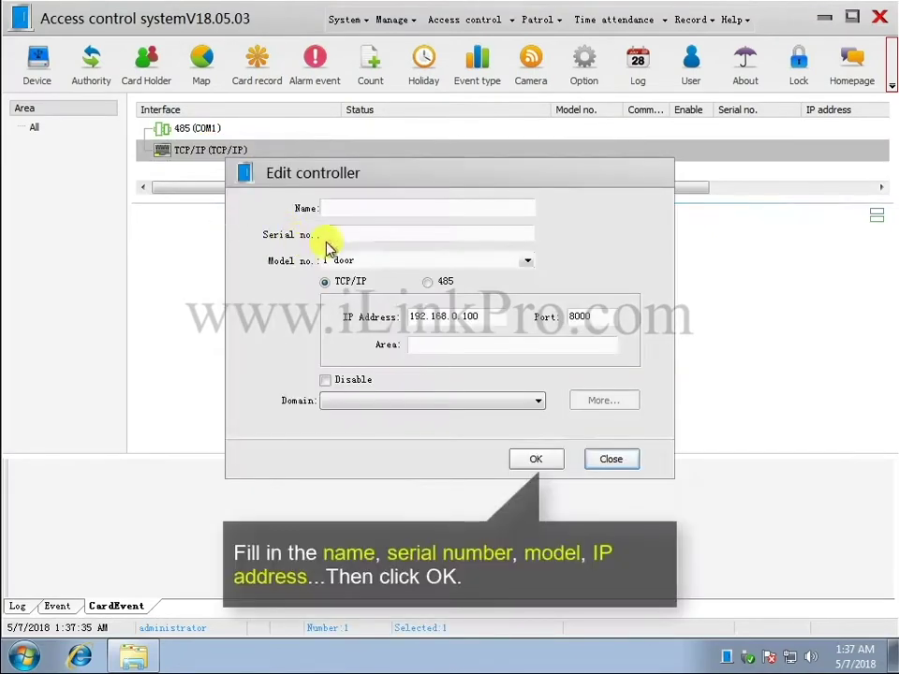
left_click(354, 205)
type("1st floor")
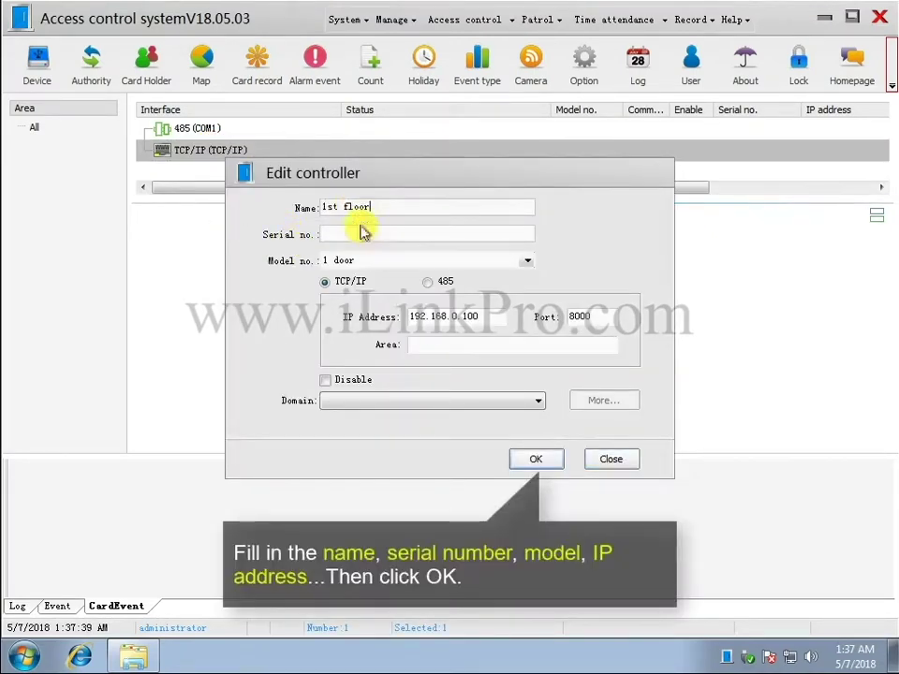
left_click(365, 231)
type("40082270")
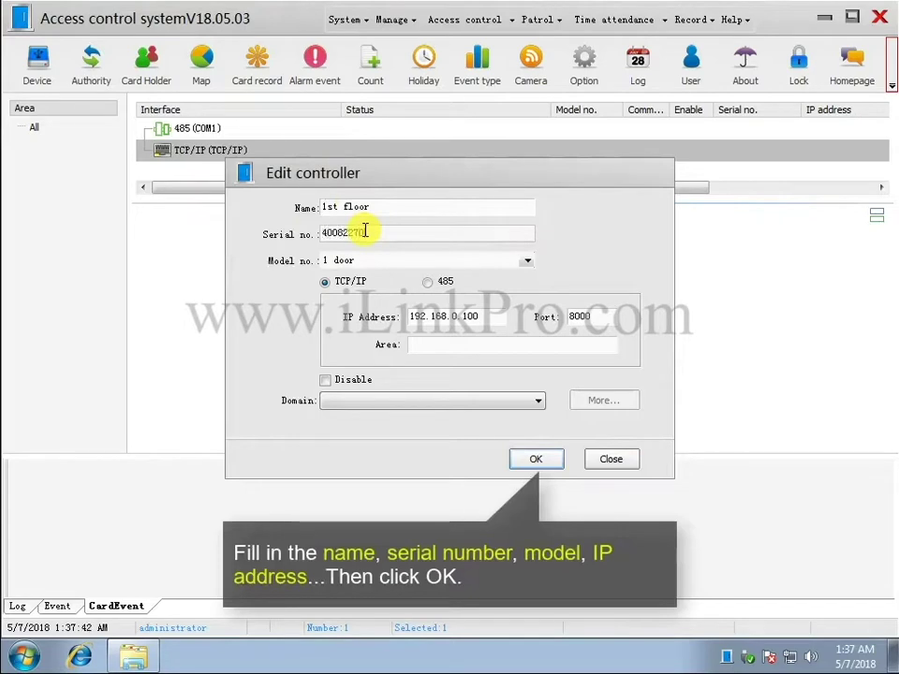
left_click(521, 262)
left_click(399, 296)
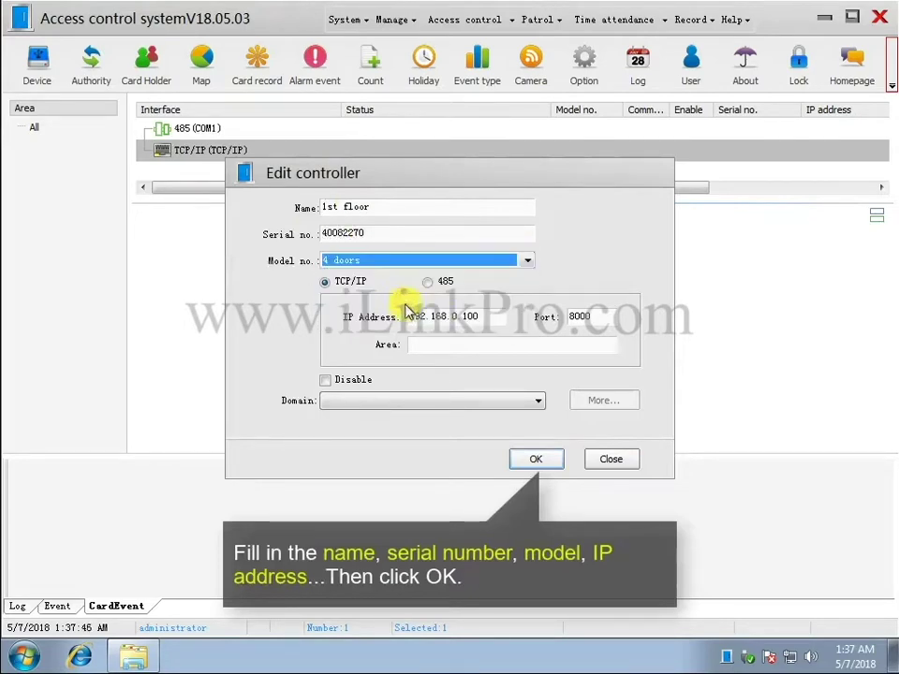
left_click(465, 315)
type("79")
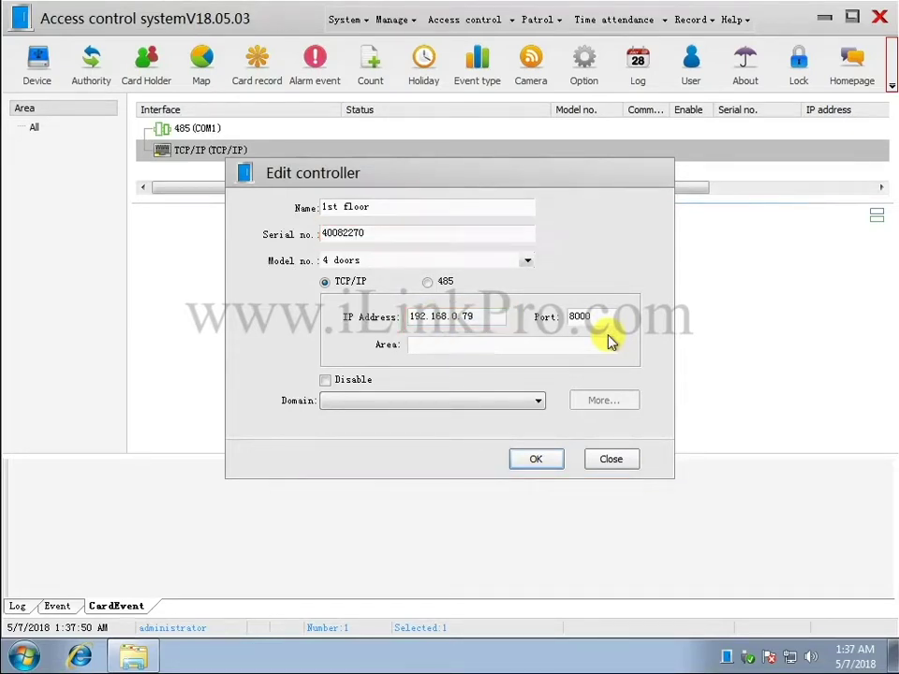
left_click(537, 460)
Add an ElevatorV3 TCP/IP controller '1# elevator', serial 331124, IP ending in 24.
left_click(216, 178)
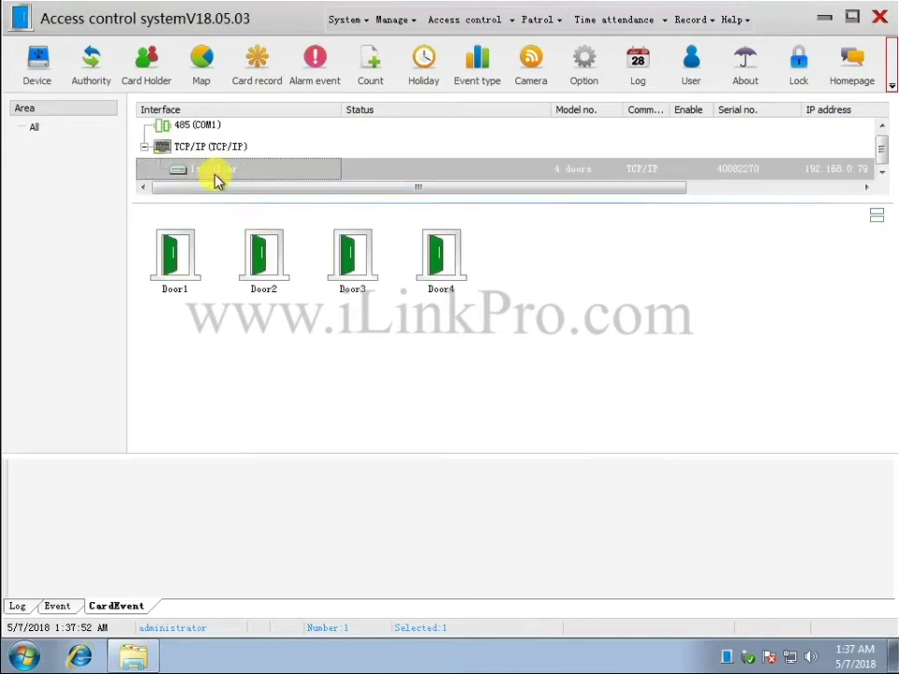
right_click(224, 148)
left_click(290, 174)
left_click(392, 206)
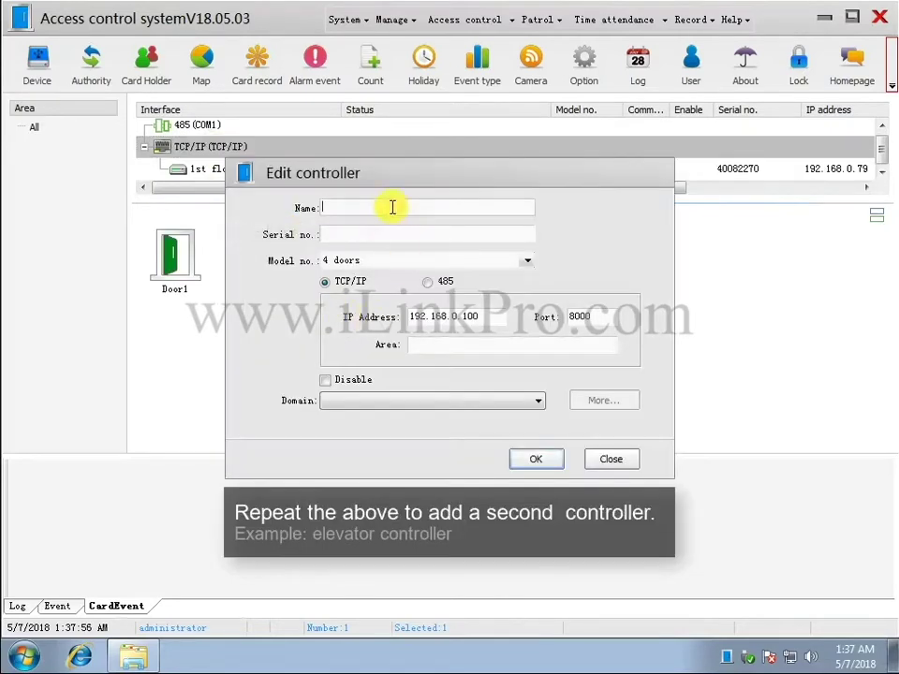
type("1# elevator")
left_click(448, 236)
type("331124")
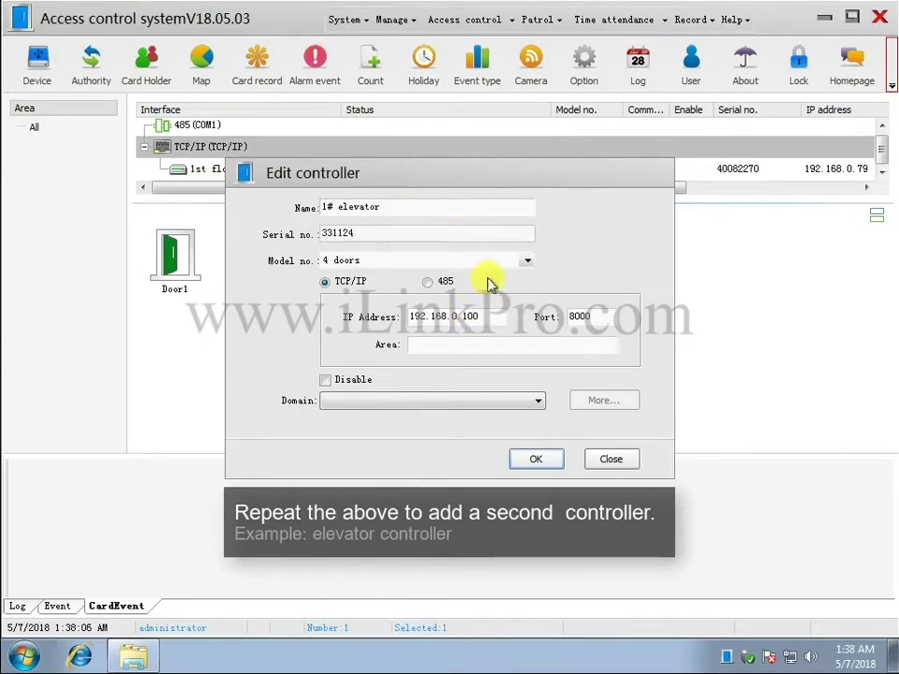
left_click(440, 260)
left_click(349, 306)
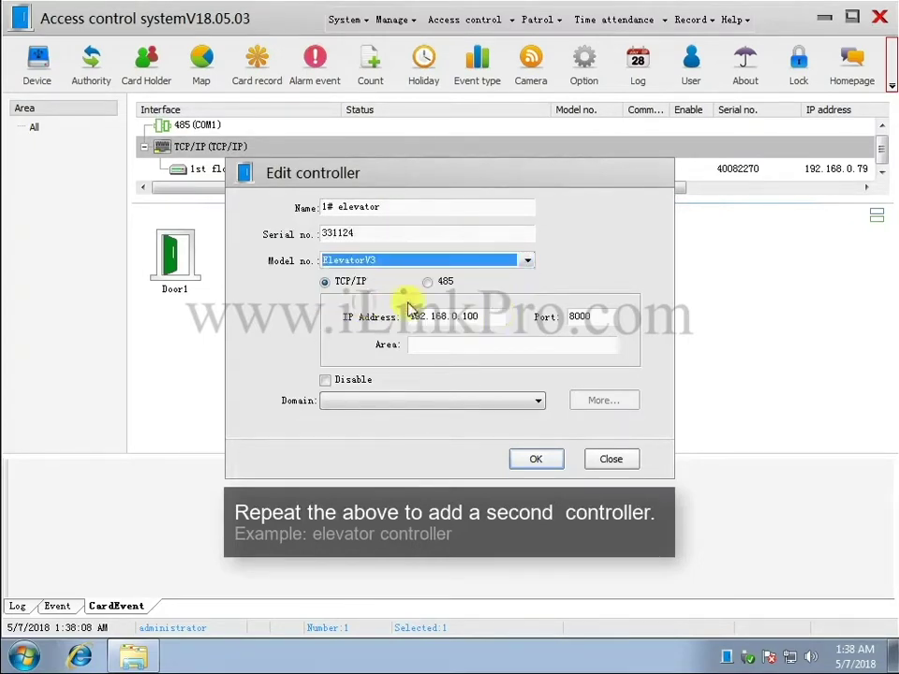
left_click(476, 318)
key("BackSpace")
key("BackSpace")
key("BackSpace")
type("24")
left_click(532, 459)
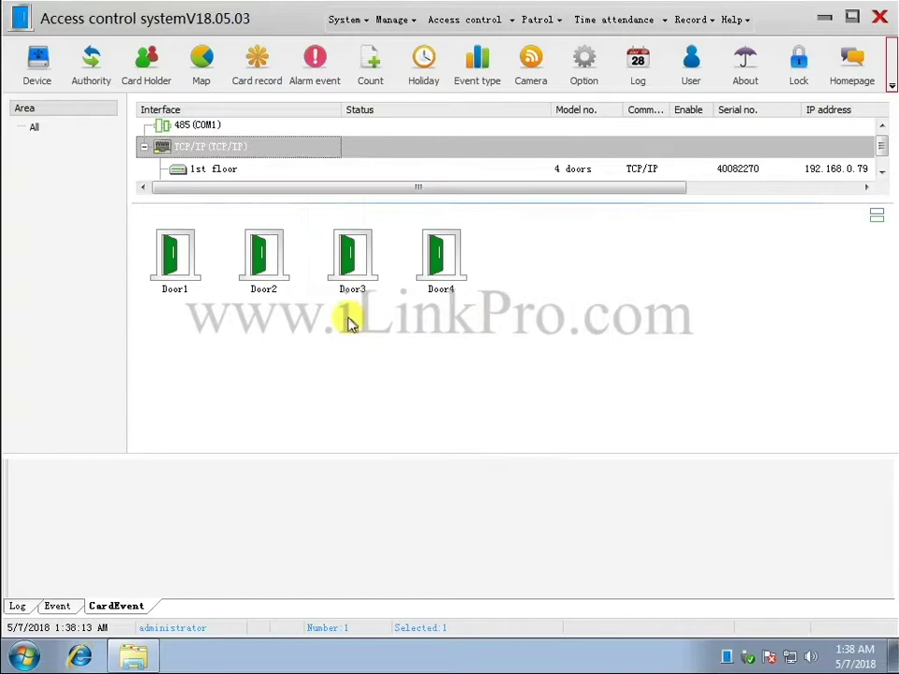
Expand the controller list to show the elevator's floors and the 1st floor doors.
left_click_drag(227, 199, 228, 237)
left_click(230, 197)
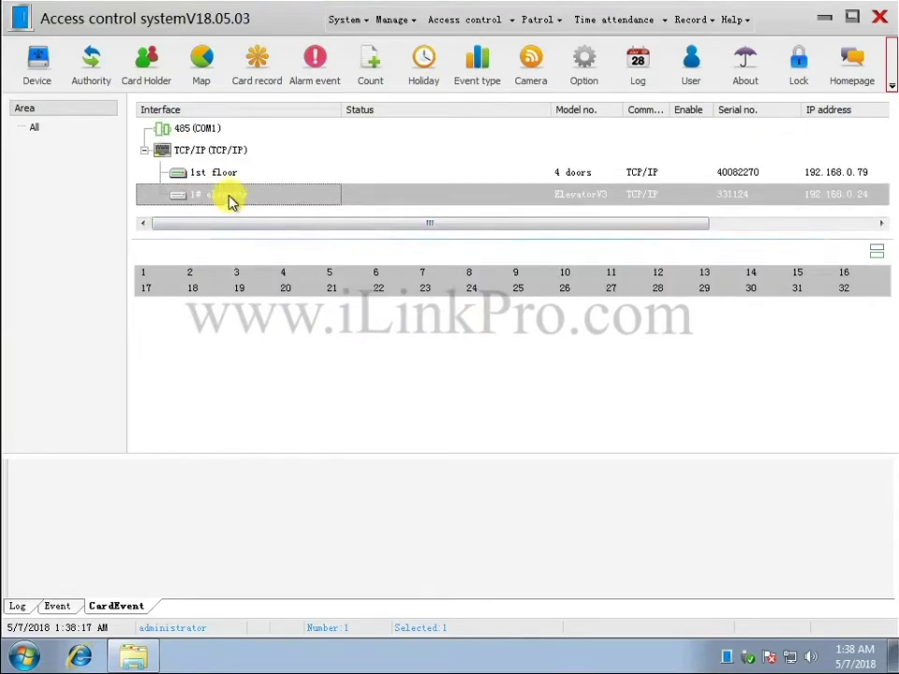
left_click(225, 174)
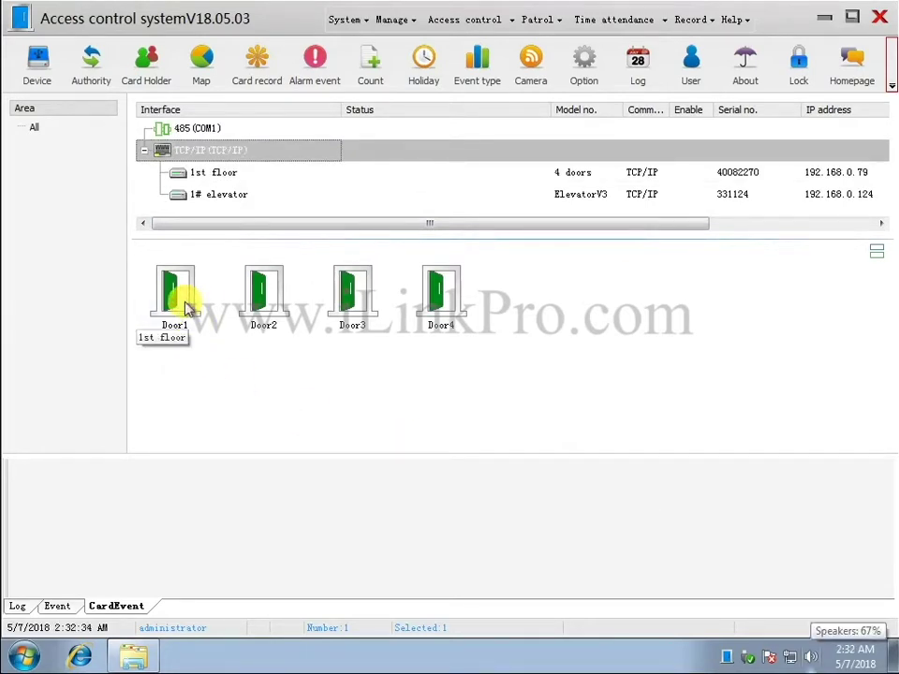
Rename Door1 to 'CEO door' and set its door open time to 1 second.
double_click(187, 305)
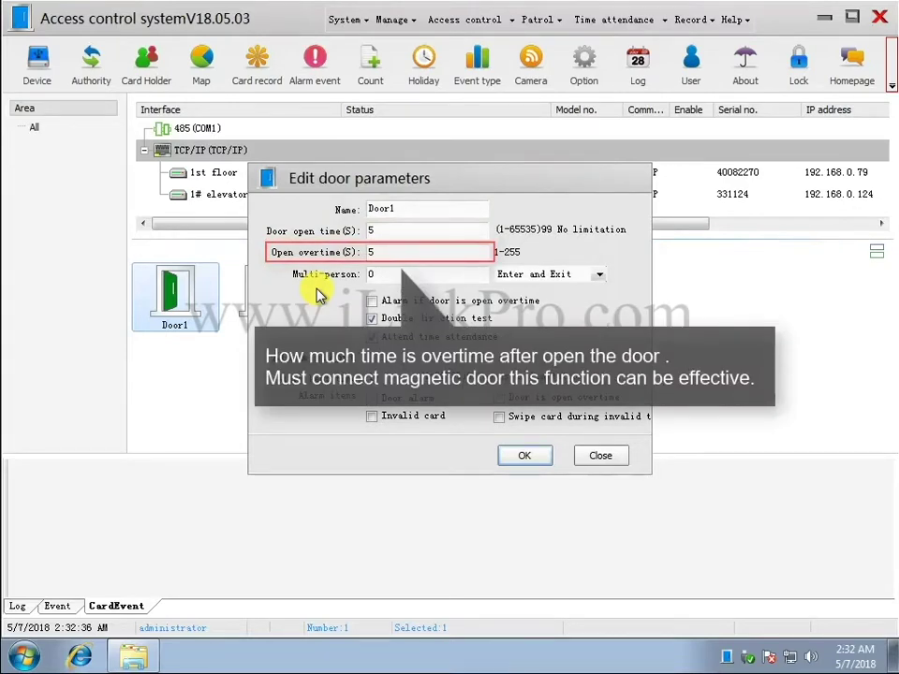
double_click(407, 208)
type("CE")
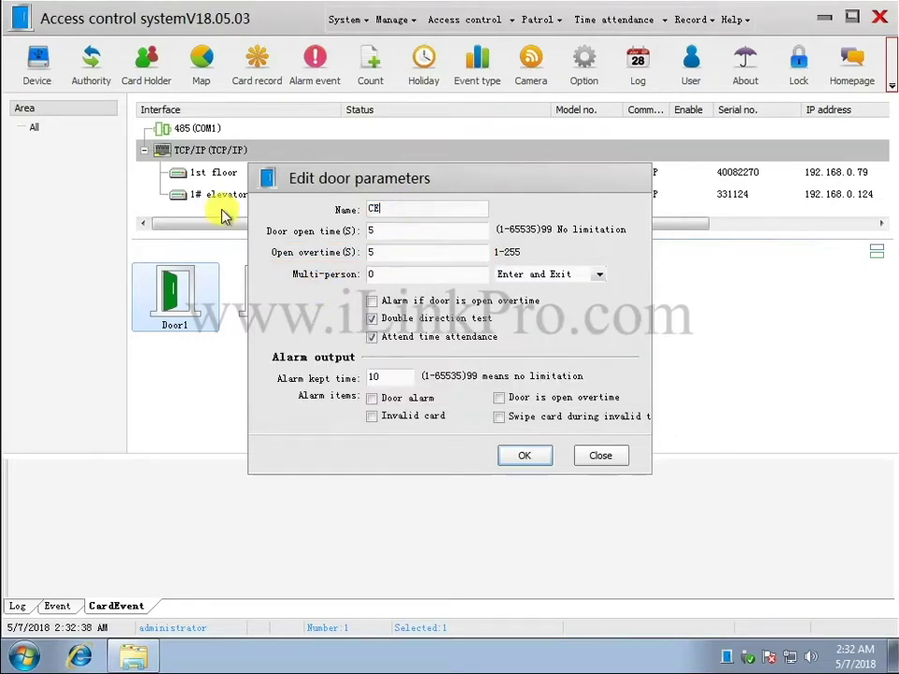
type("O door")
double_click(381, 231)
type("1")
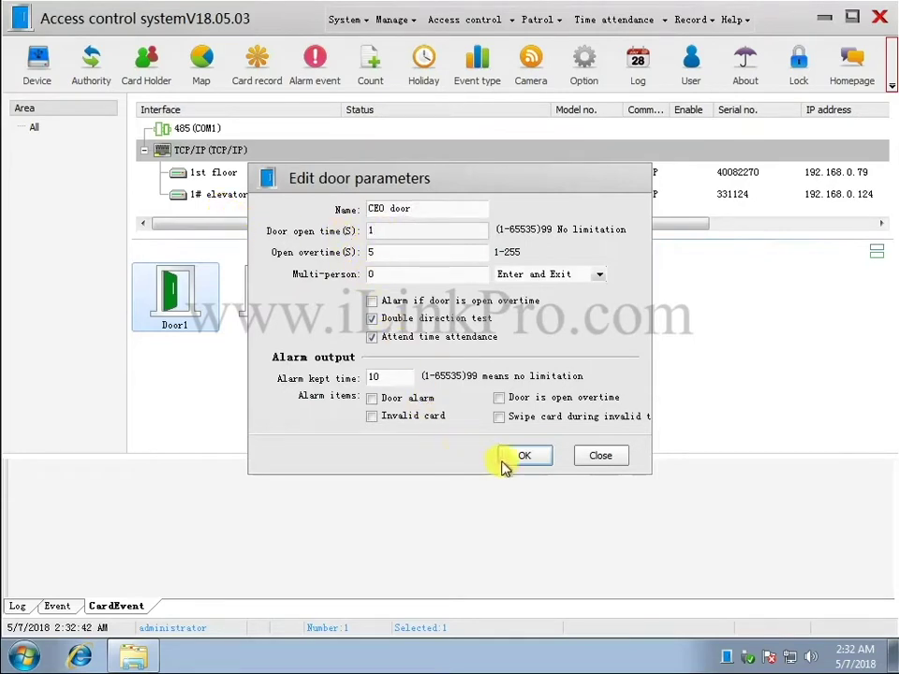
left_click(523, 457)
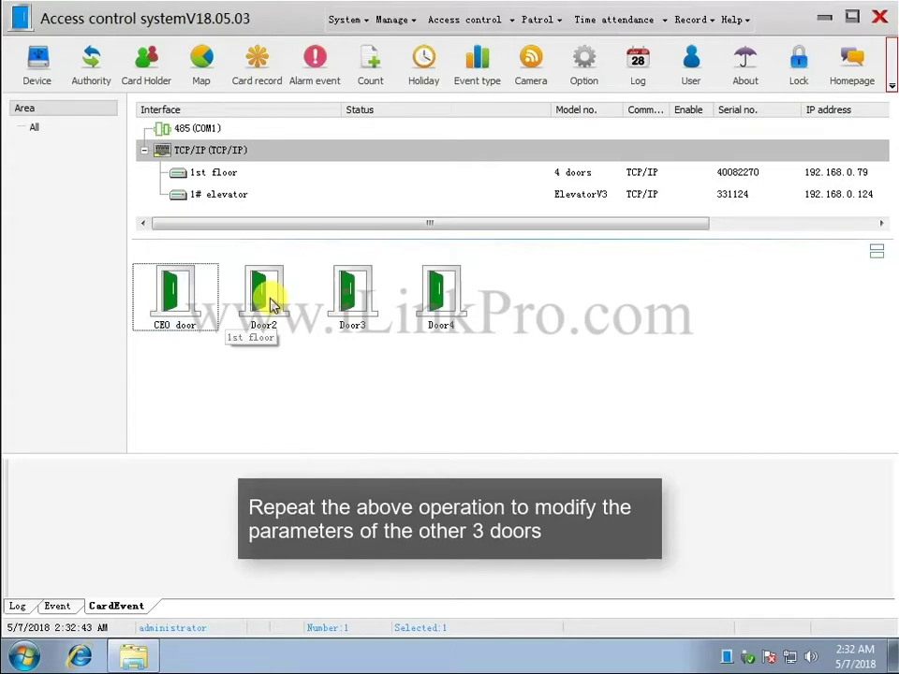
Rename Door2 to 'COO door' with a 1-second door open time.
double_click(270, 305)
left_click_drag(401, 209, 313, 214)
type("COO door")
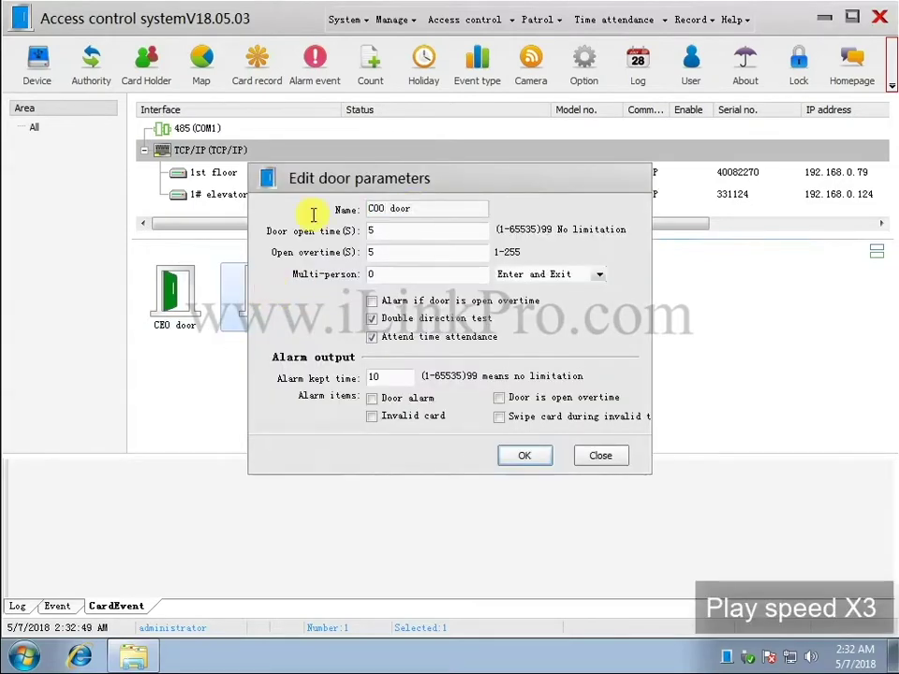
key("Tab")
type("1")
left_click(522, 457)
Rename Door3 to 'CFO door' with a 1-second door open time.
double_click(357, 296)
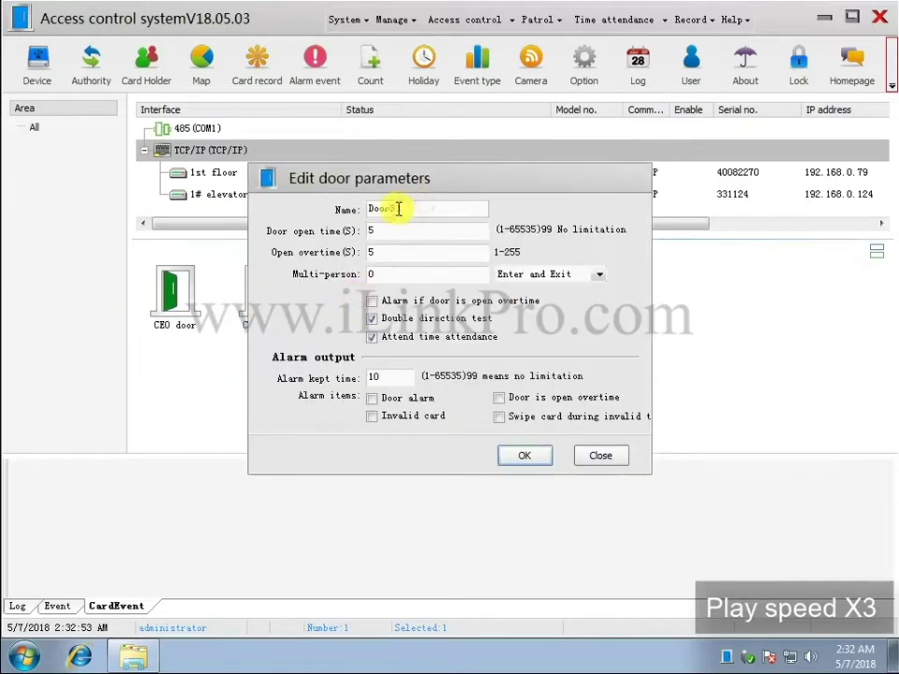
left_click_drag(400, 208, 289, 214)
type("CFO door")
double_click(373, 231)
left_click(525, 455)
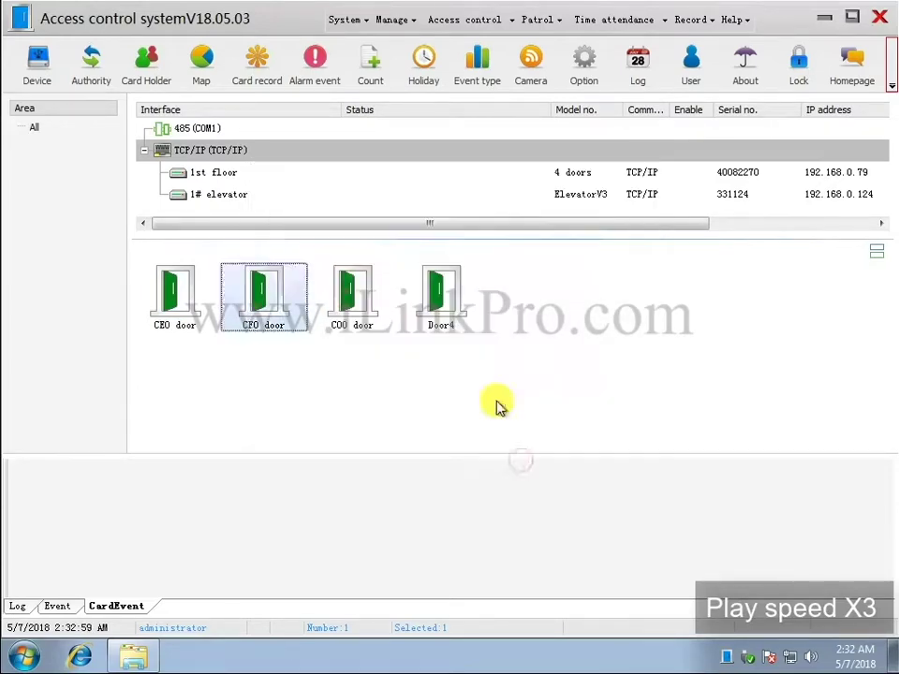
Rename Door4 to 'CTO door' with a 1-second door open time.
double_click(437, 296)
left_click_drag(424, 213, 153, 209)
type("CTO door")
double_click(374, 230)
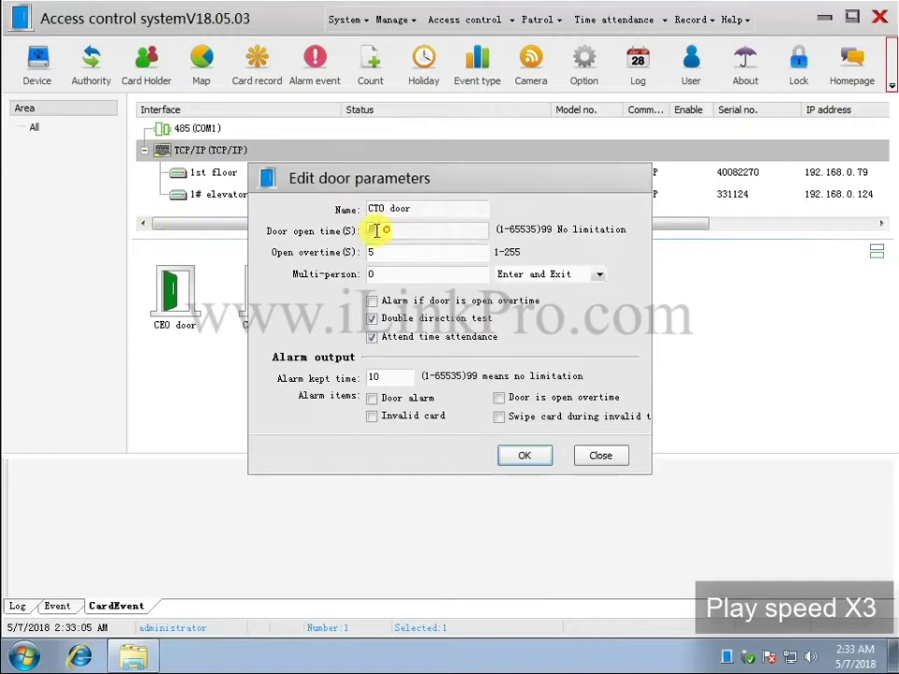
type("1")
left_click(516, 457)
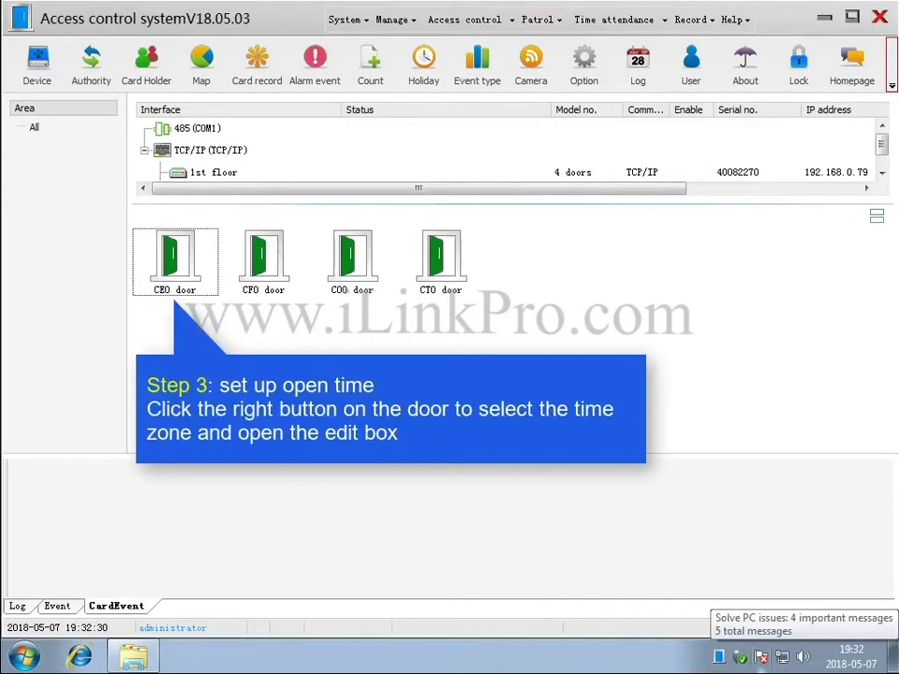
Rename the CEO door's first time zone to '24h Card'.
right_click(184, 263)
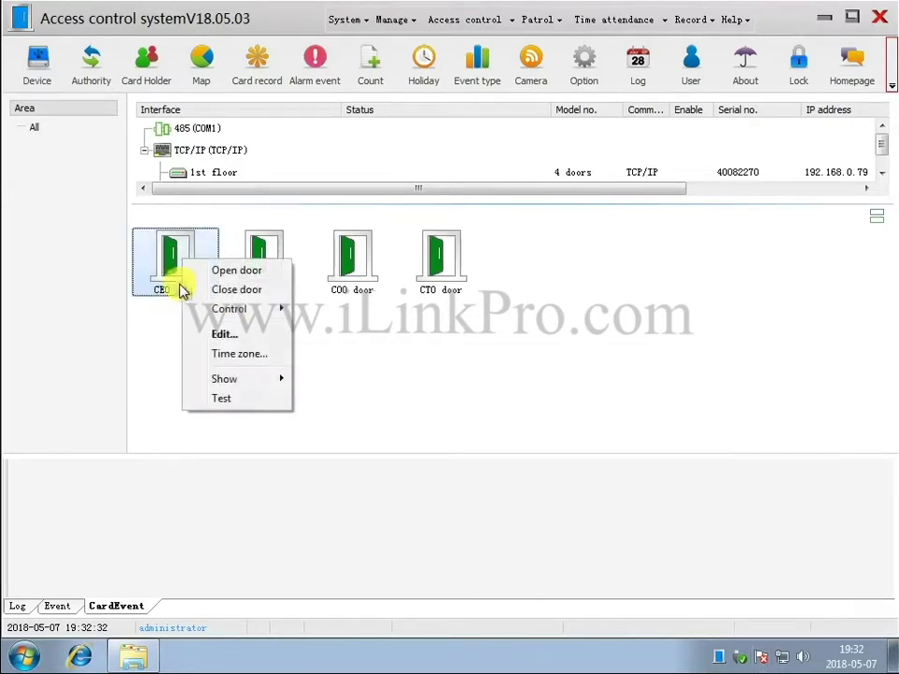
left_click(230, 354)
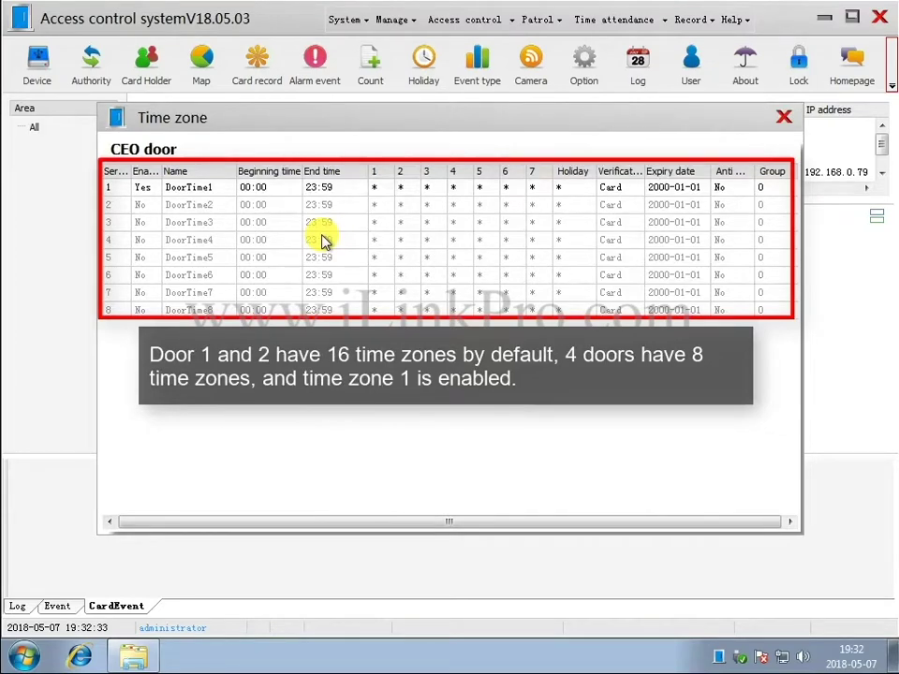
double_click(366, 189)
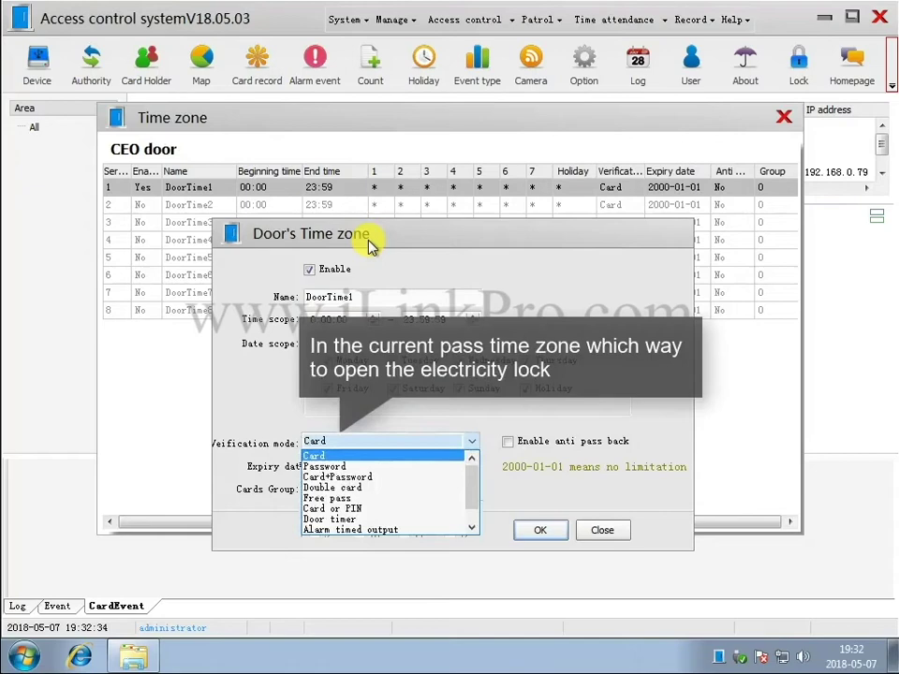
left_click_drag(365, 297, 230, 301)
type("24")
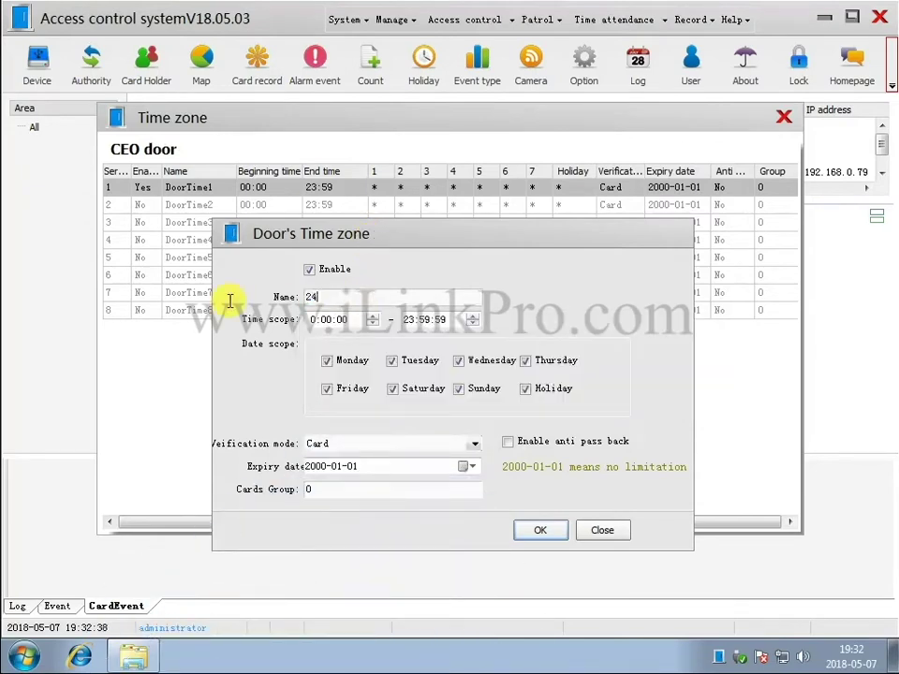
type("h Card")
left_click(533, 530)
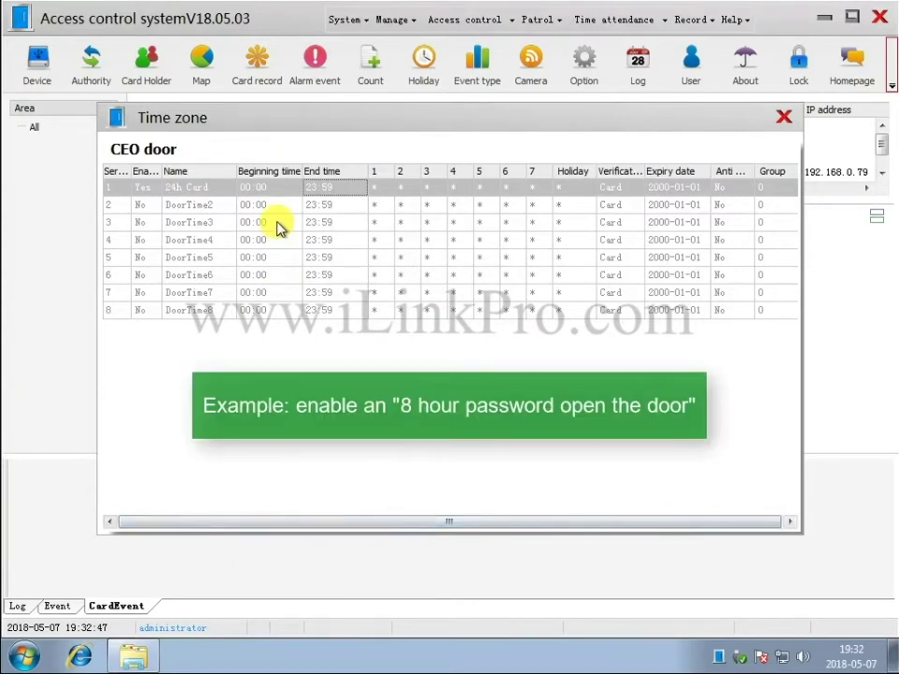
Enable CEO door time zone 2 as '8h Passwd', 9:00–18:00, Password verification, and close the list.
double_click(277, 205)
left_click(309, 269)
left_click_drag(357, 298, 181, 300)
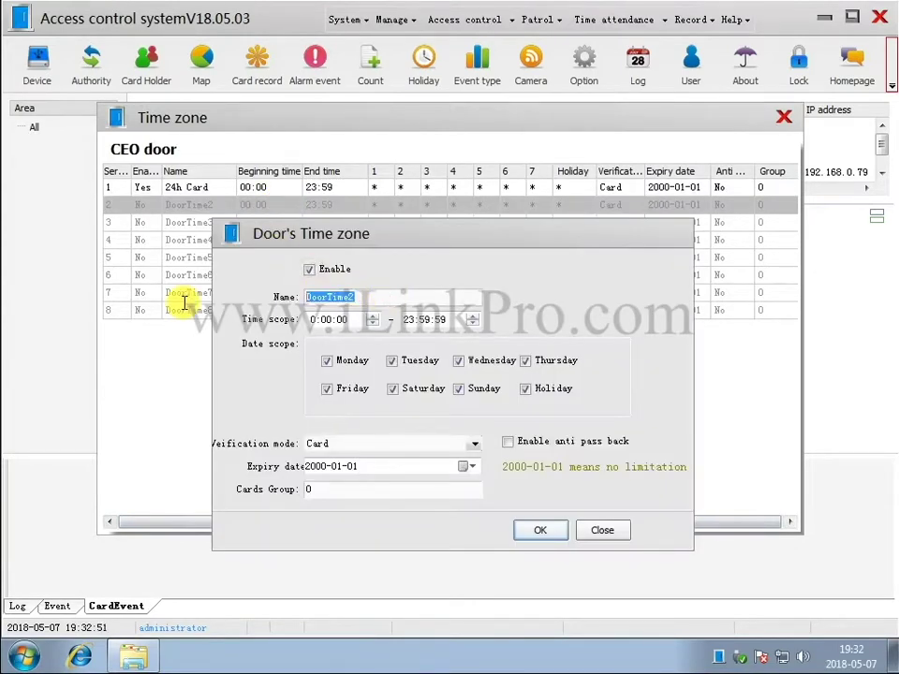
type("8h Passwd")
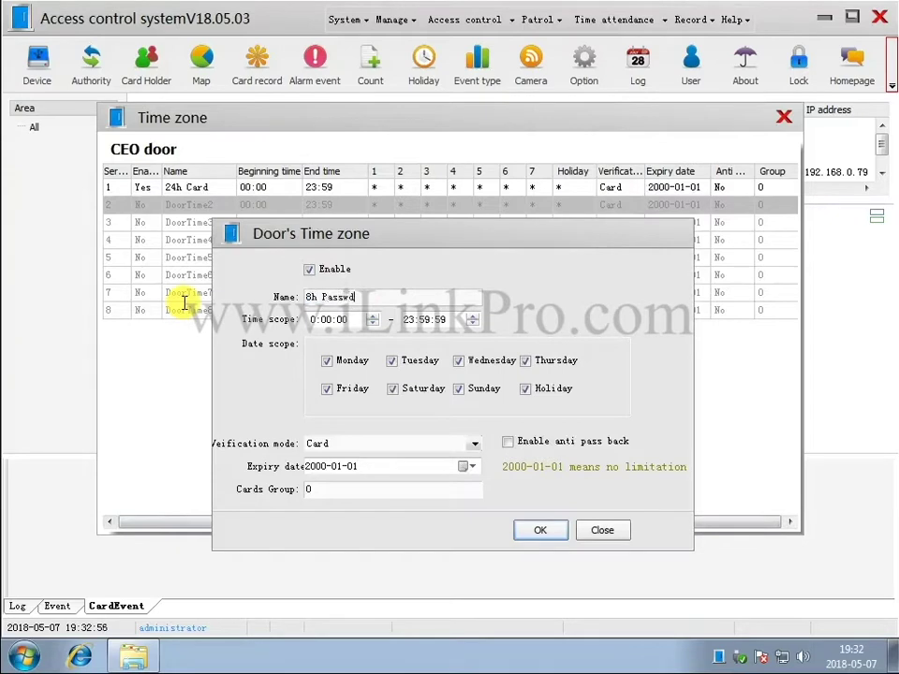
left_click(316, 319)
type("9")
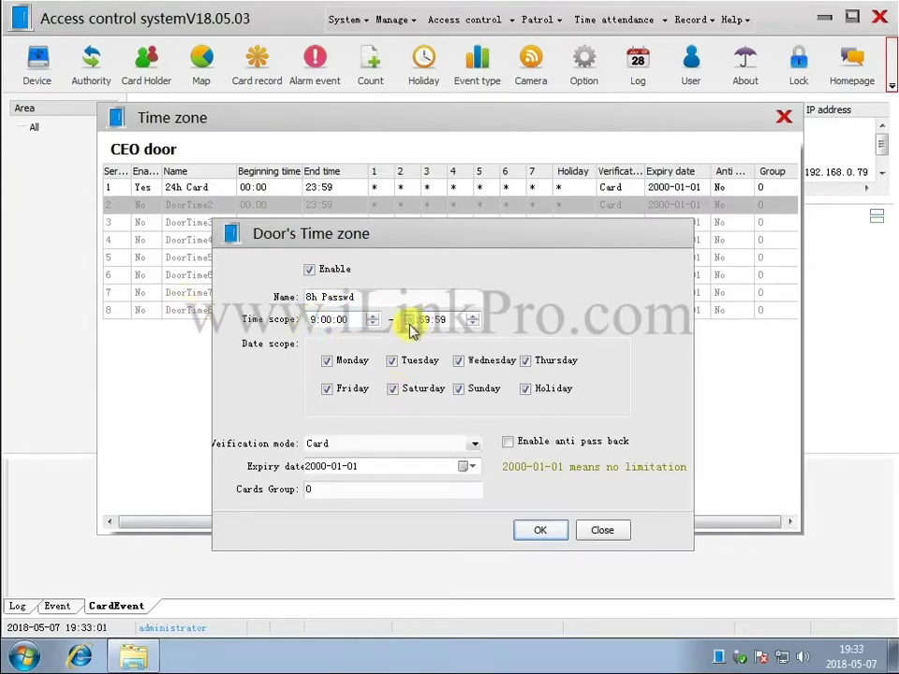
left_click(411, 320)
type("180000")
left_click(475, 444)
left_click(365, 454)
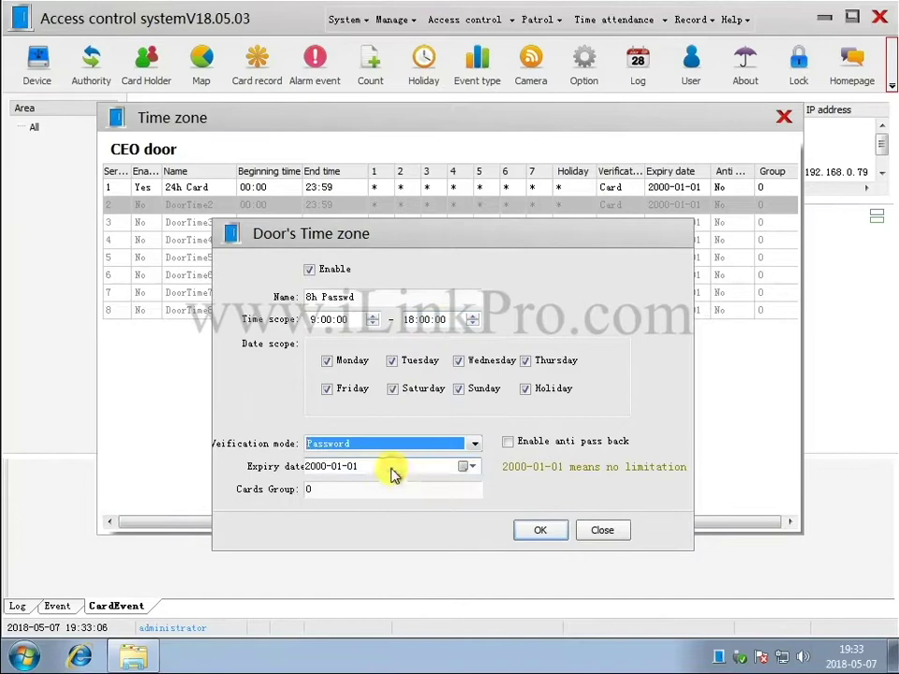
left_click(544, 532)
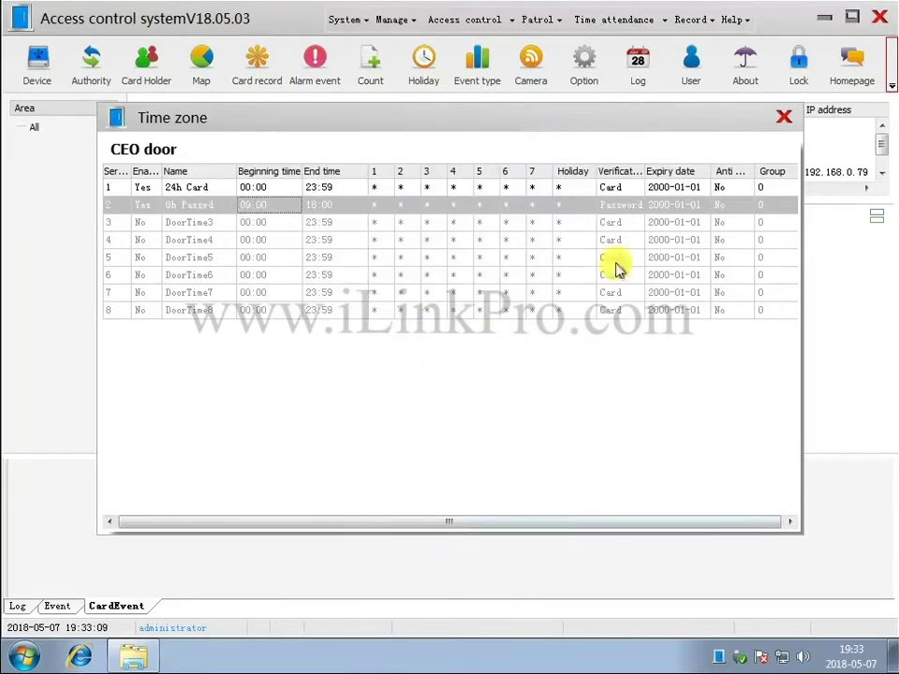
left_click(784, 117)
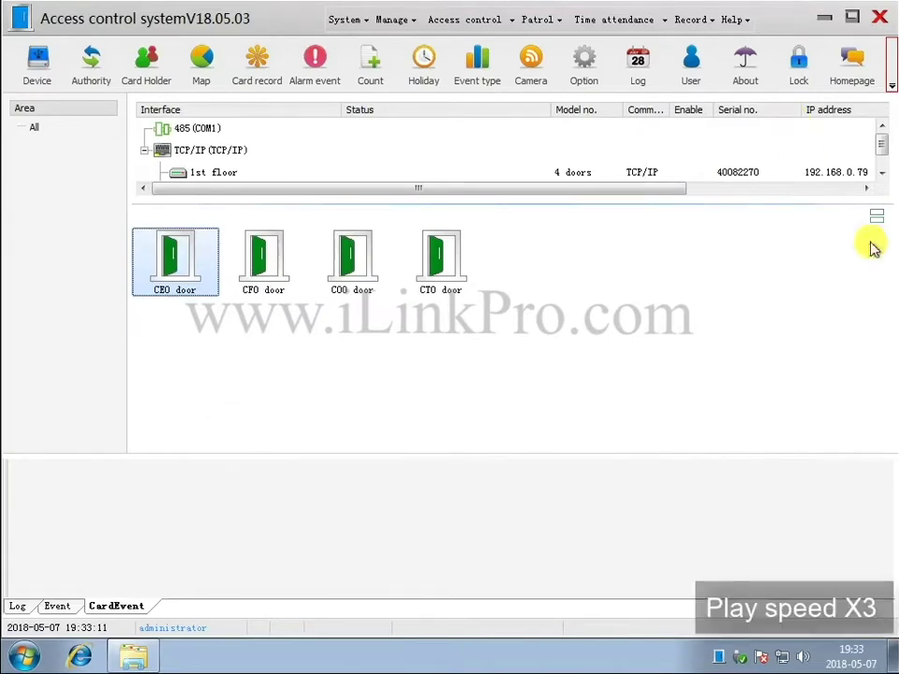
Rename the CFO door's first time zone to '24h card'.
left_click(261, 257)
right_click(264, 257)
left_click(360, 349)
double_click(264, 195)
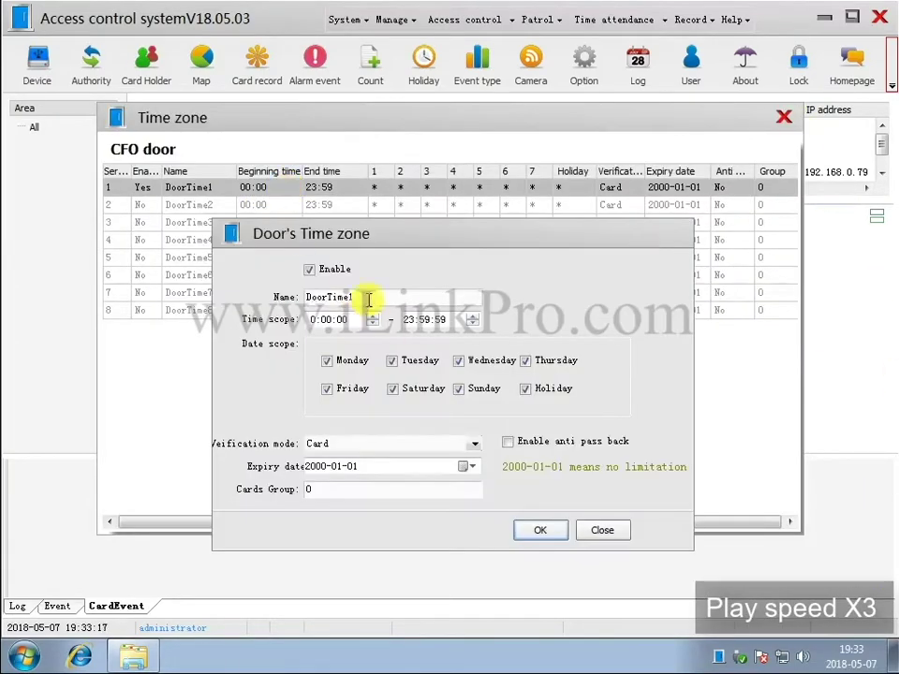
left_click_drag(367, 297, 276, 297)
type("24h car")
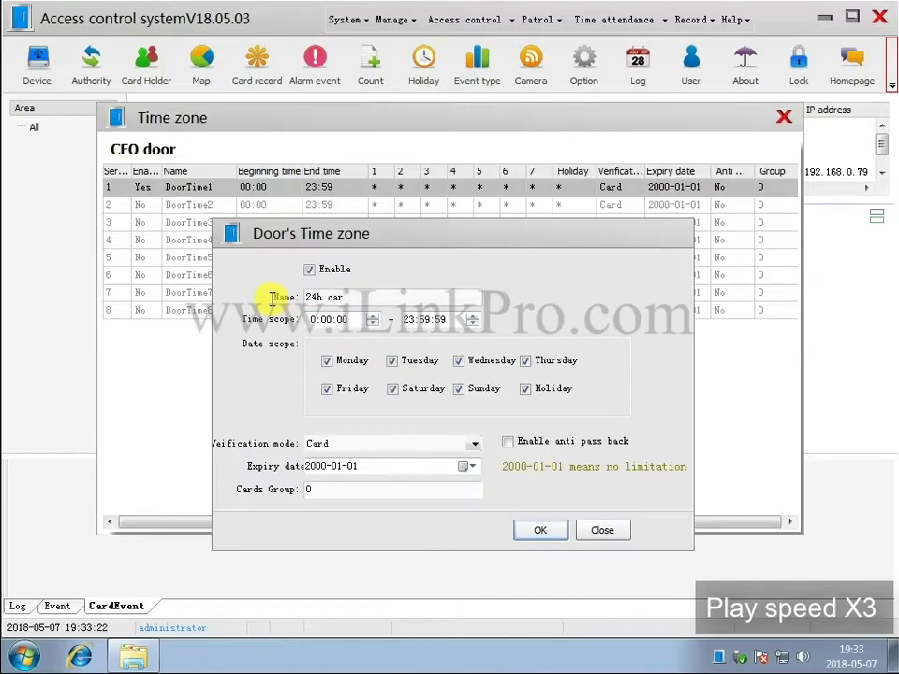
type("d")
key("Return")
Set the CFO door's second time zone to '8h passwd', 9:00–18:00 with Password verification.
double_click(257, 205)
left_click_drag(384, 297, 121, 302)
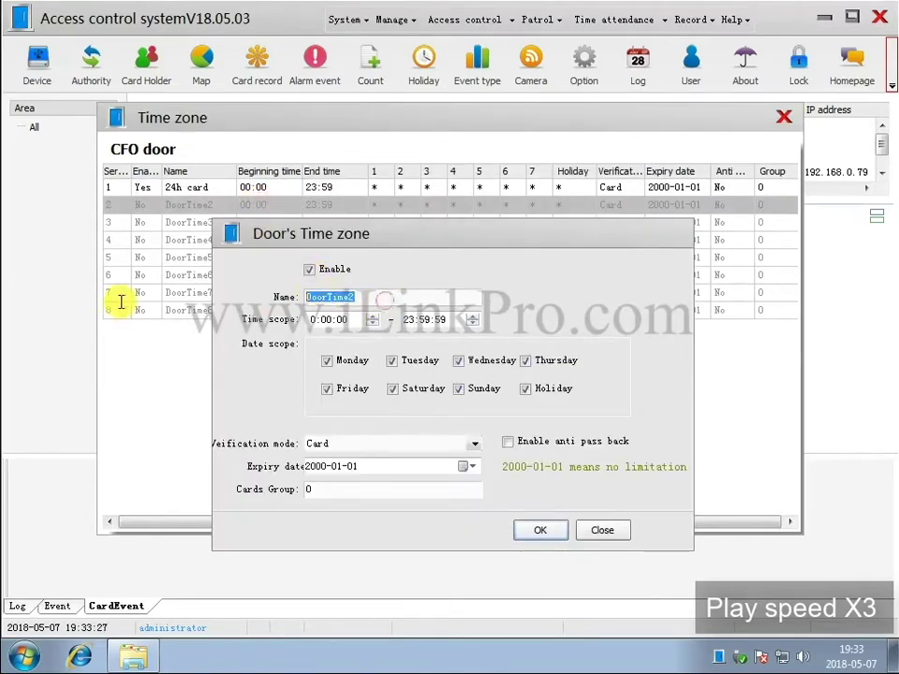
type("8h")
left_click(311, 319)
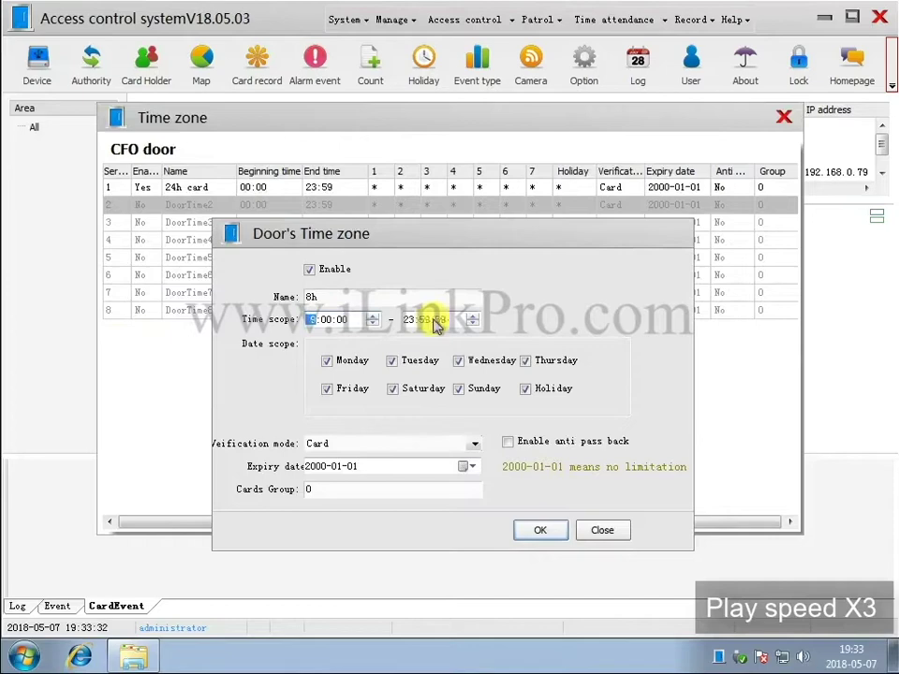
type("9")
left_click(409, 319)
type("180000")
left_click(426, 444)
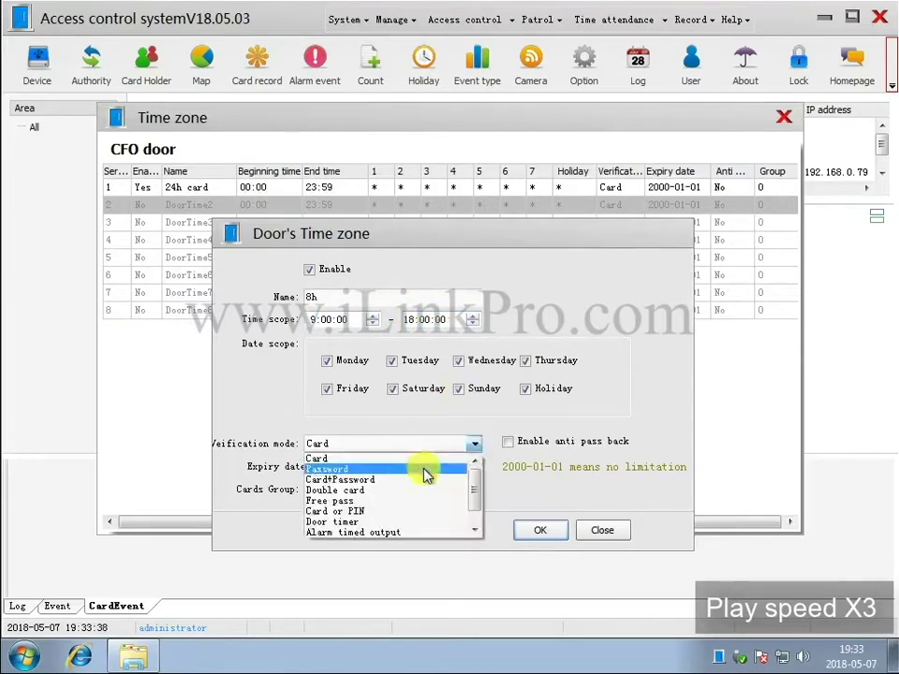
left_click(427, 470)
left_click(540, 530)
left_click(784, 116)
Give the COO door a '24h card' time zone and an '8h passwd' Password time zone.
right_click(384, 254)
left_click(413, 351)
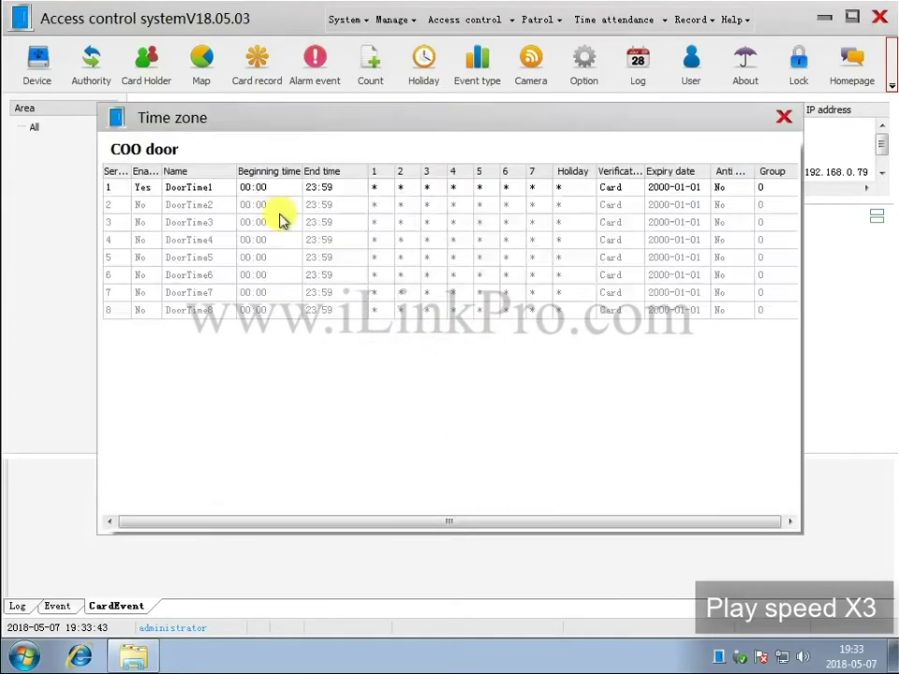
double_click(281, 187)
type("24h ca")
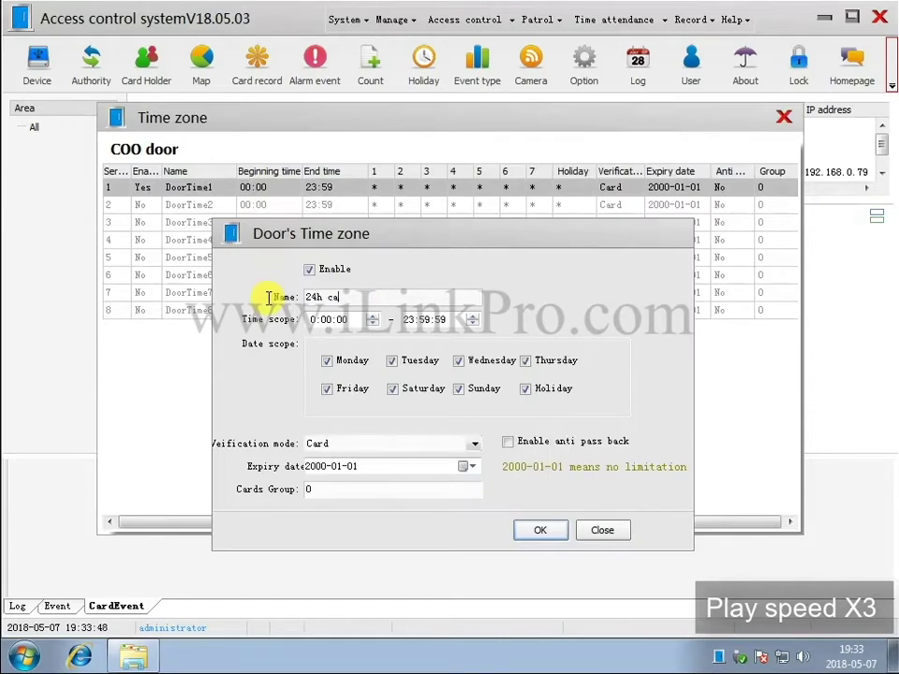
type("rd")
left_click(540, 530)
double_click(319, 204)
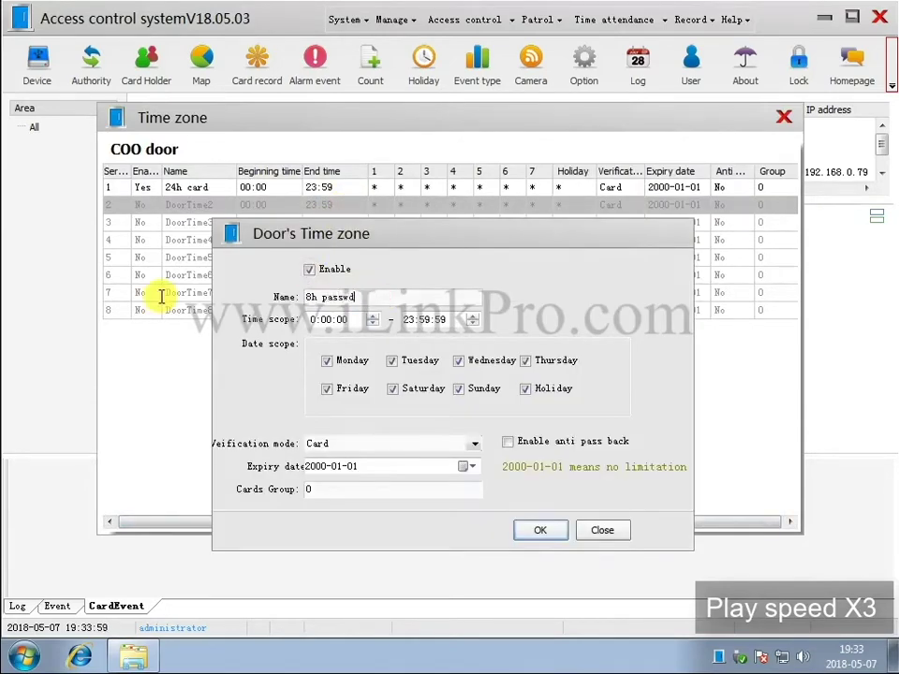
left_click(475, 444)
left_click(413, 473)
left_click(541, 530)
left_click(784, 116)
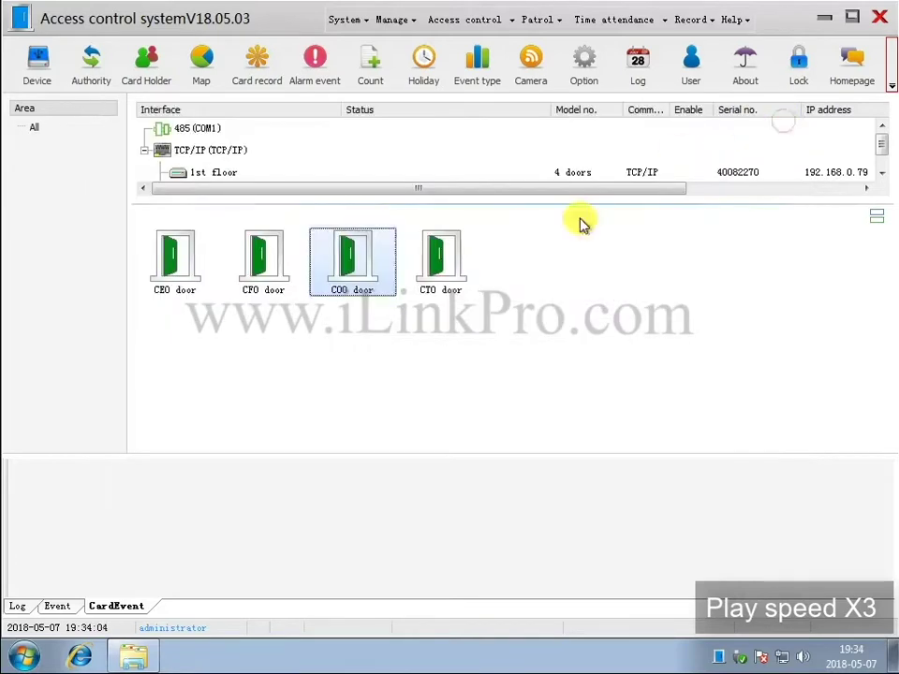
Rename the CTO door's first time zone to '24h card'.
right_click(459, 271)
left_click(491, 365)
double_click(351, 187)
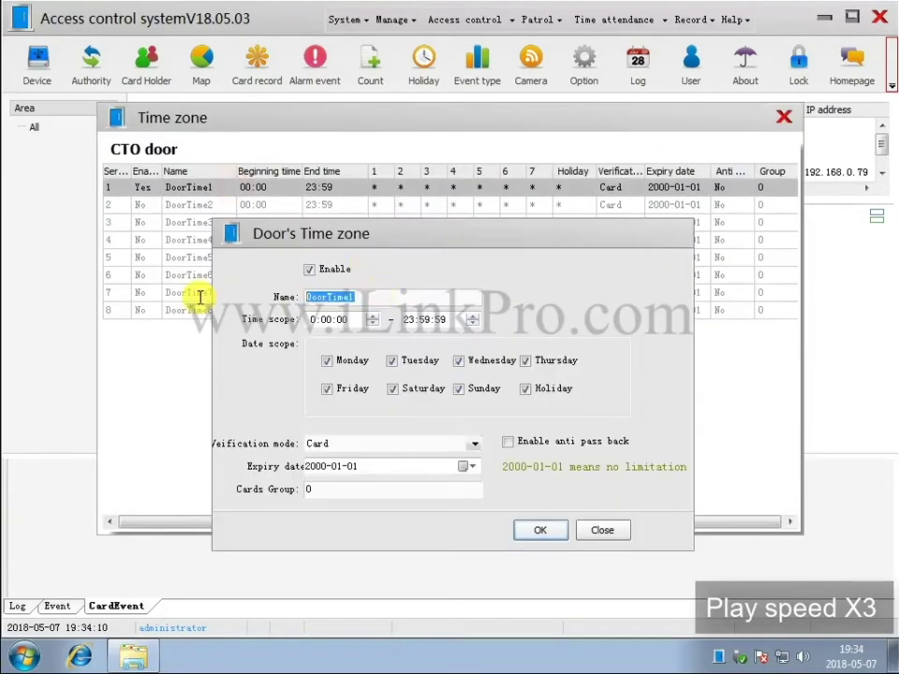
type("24h card")
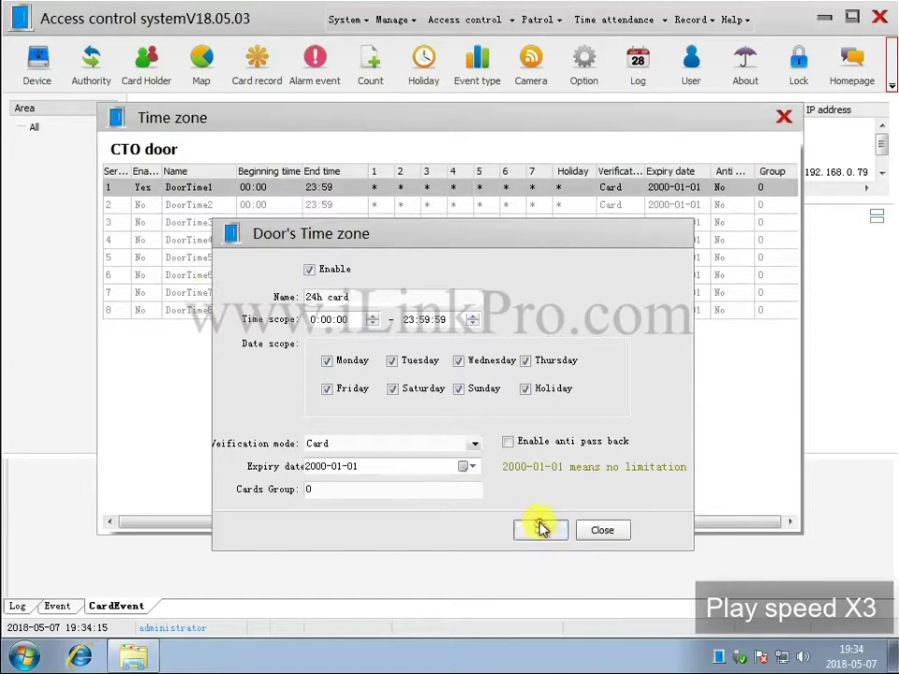
left_click(540, 530)
Set the CTO door's second time zone to '8h passwd', 9:00–18:00 with Password verification.
double_click(317, 206)
type("8h")
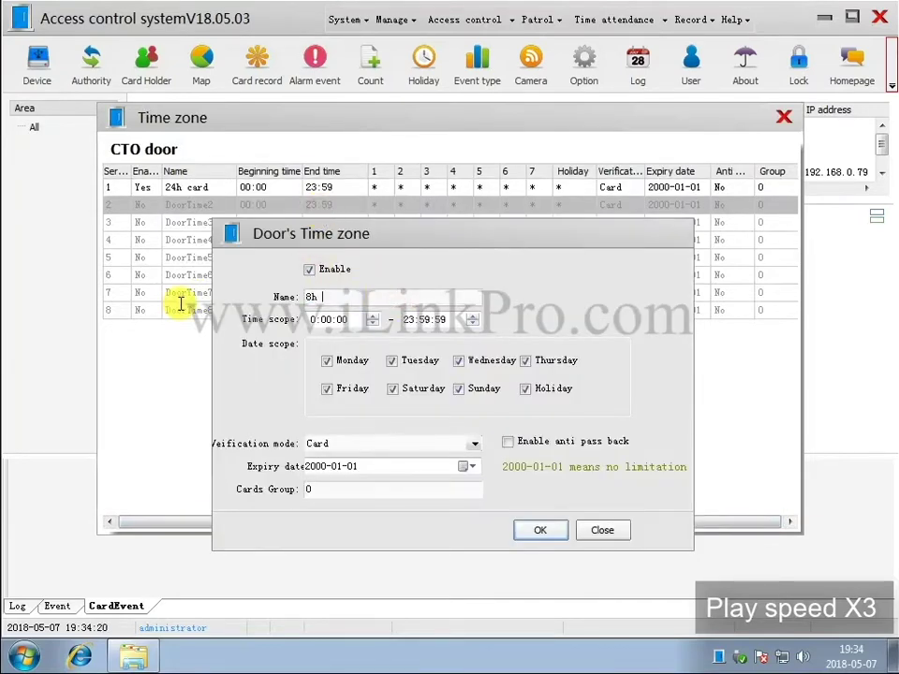
left_click(315, 319)
type("9")
left_click(409, 319)
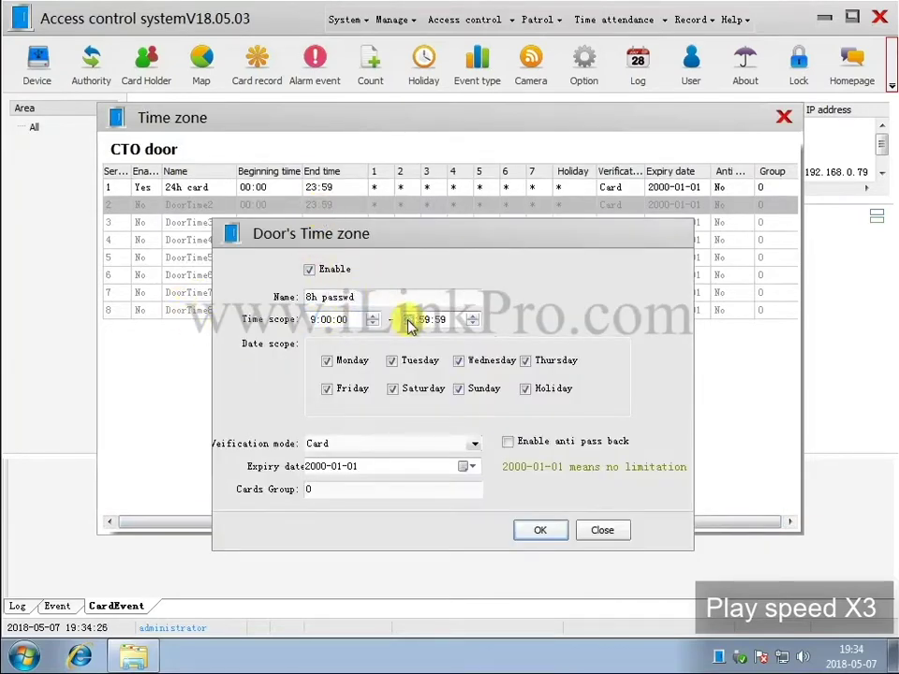
type("180")
left_click(469, 449)
left_click(420, 467)
left_click(541, 530)
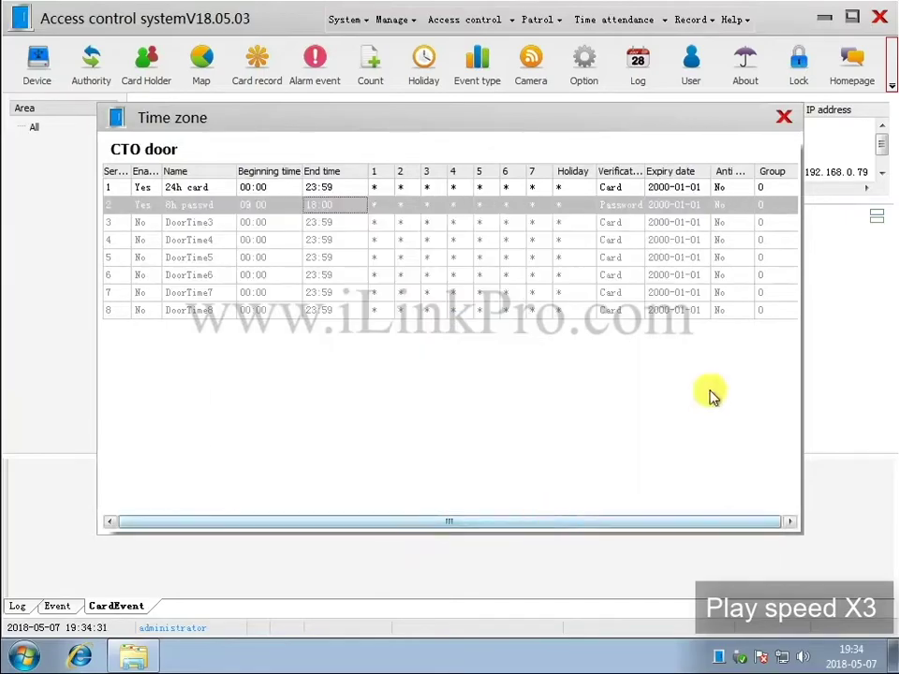
left_click(784, 116)
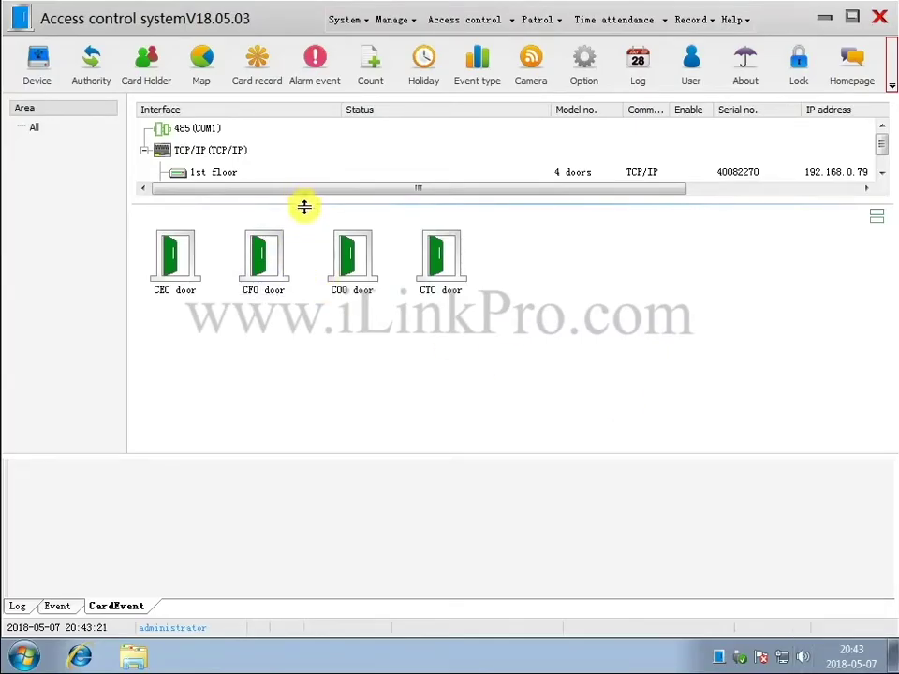
Set the 1# elevator's time zone 1 to the all-day 24h card zone with Card verification.
left_click_drag(304, 206, 306, 255)
left_click(214, 195)
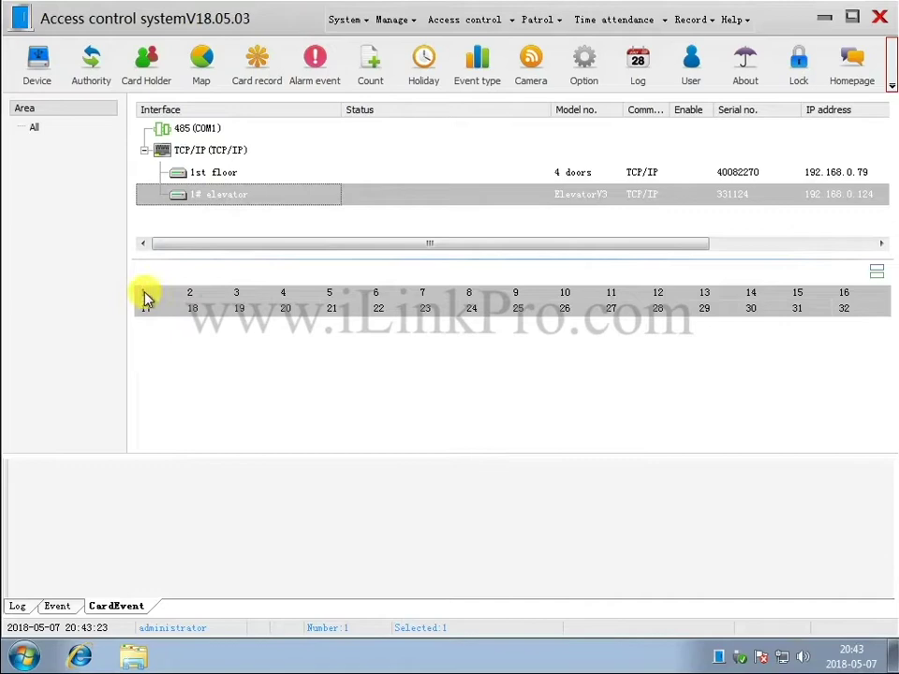
right_click(144, 296)
left_click(202, 387)
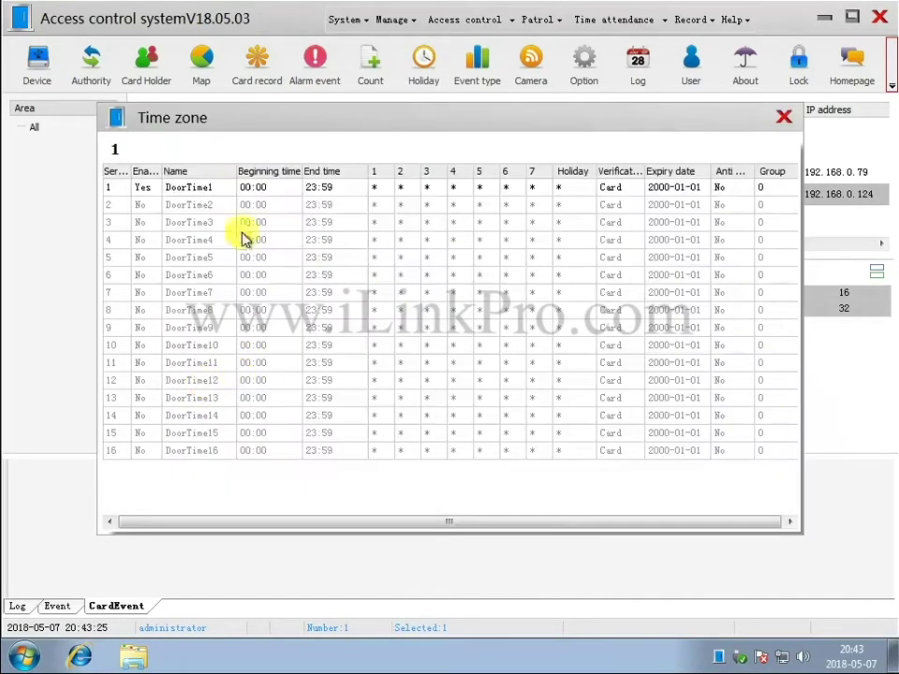
double_click(221, 189)
type("24h card")
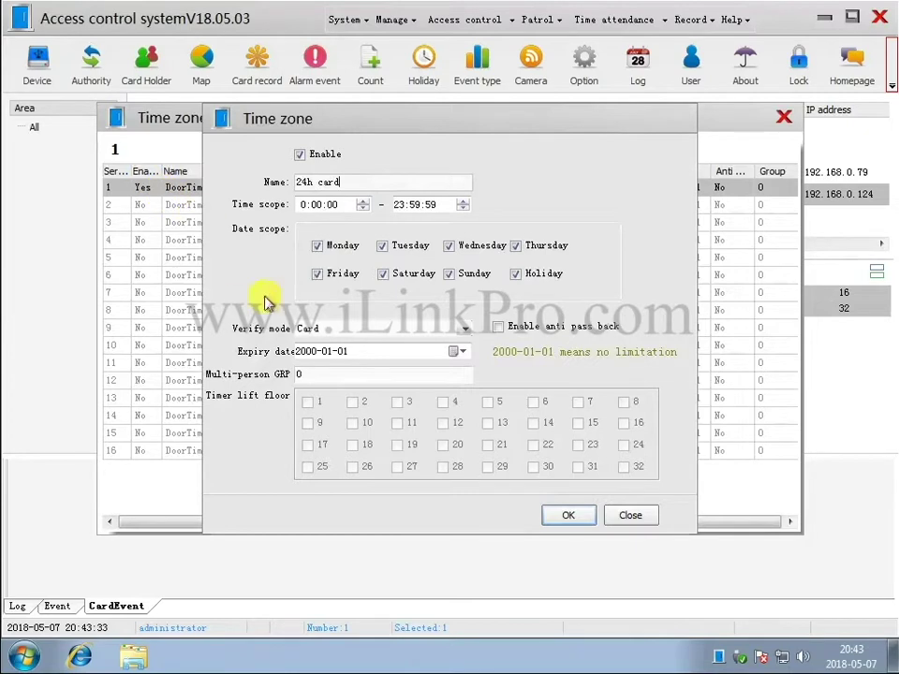
left_click(463, 327)
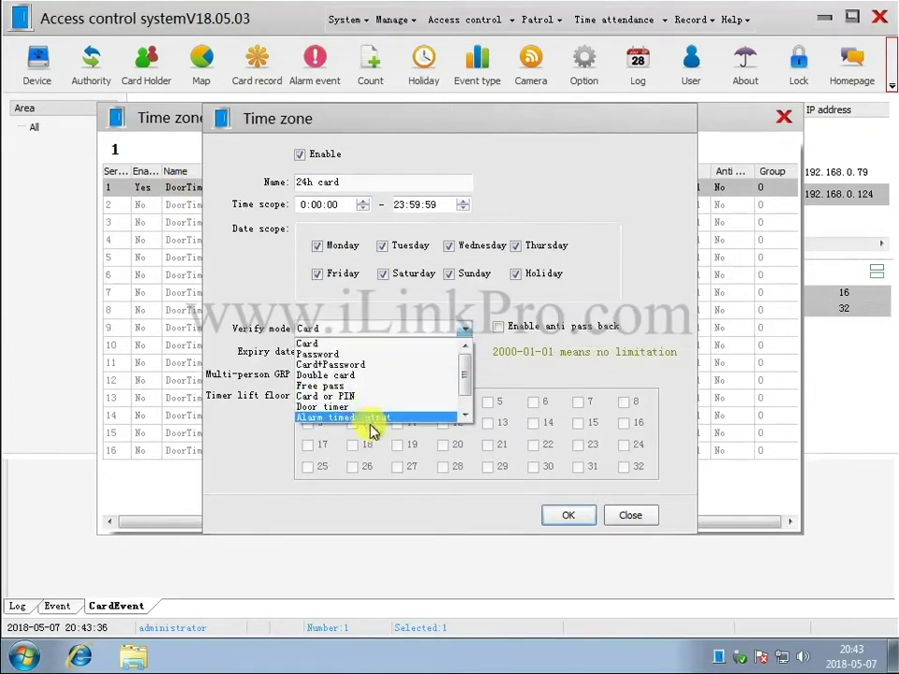
left_click(551, 392)
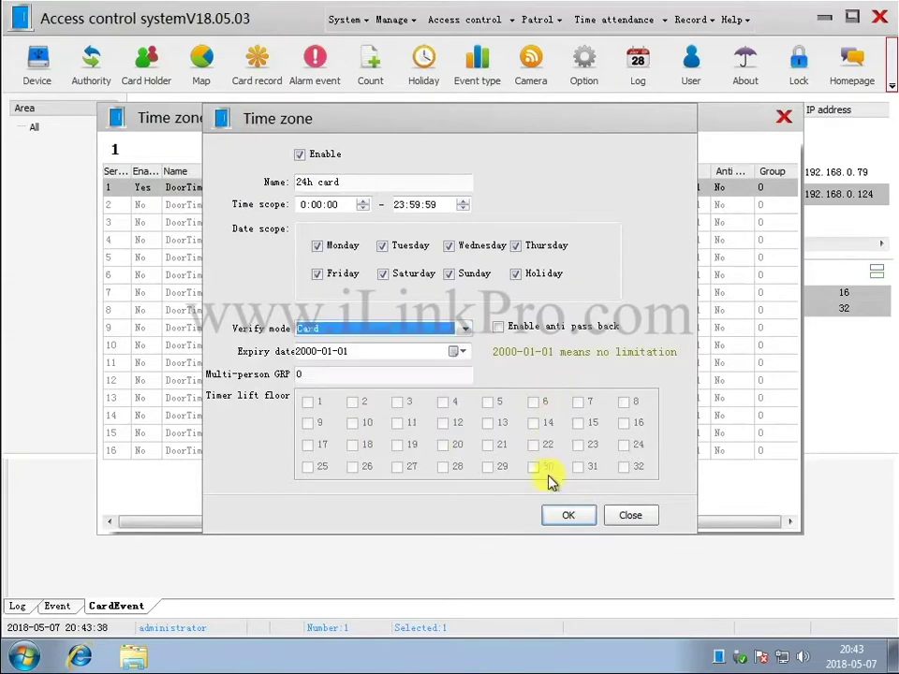
left_click(566, 516)
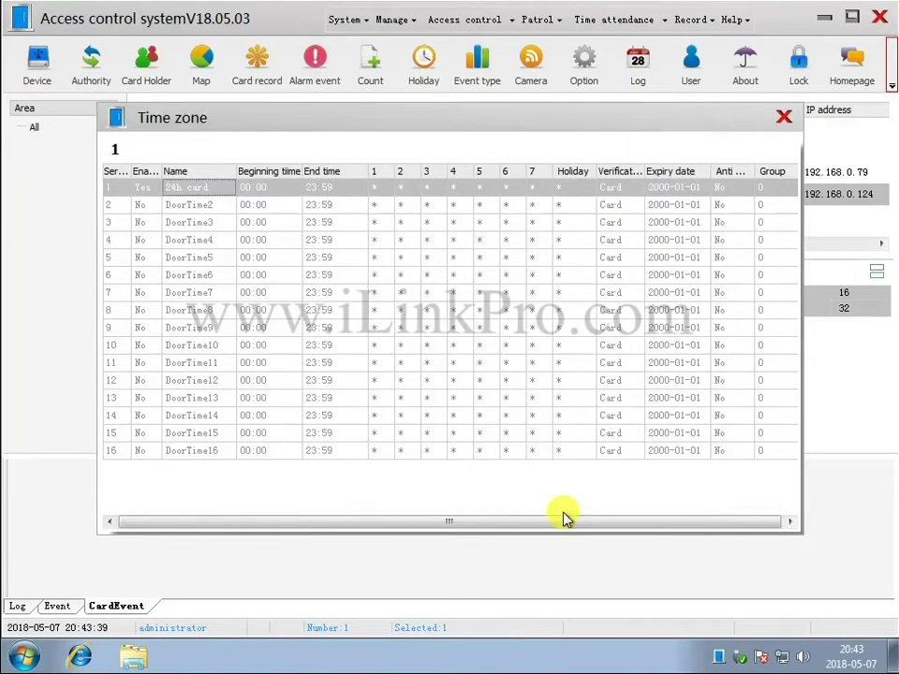
left_click(784, 117)
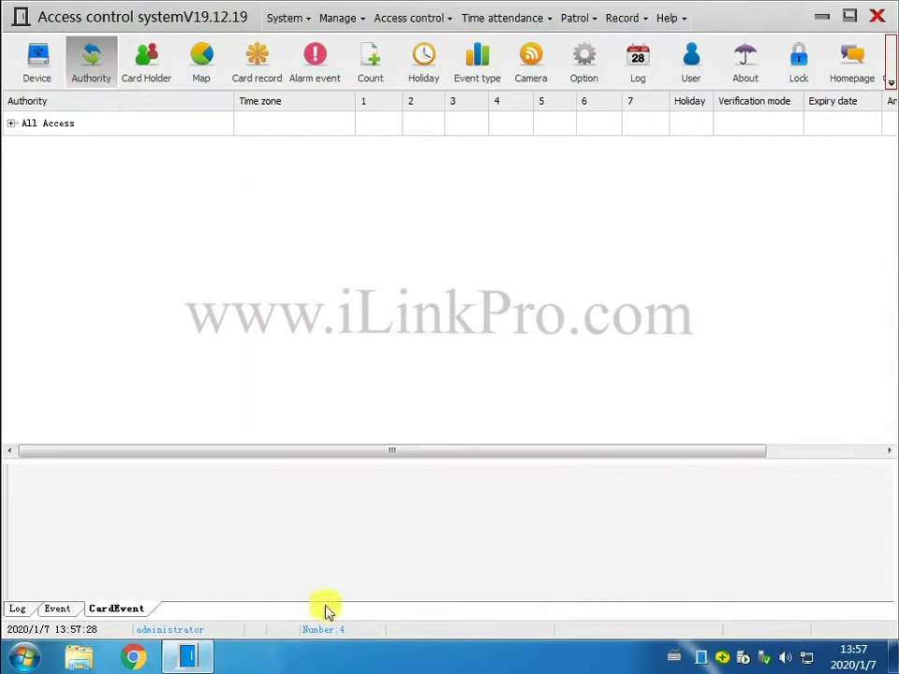
Fully unfold the All Access authority to confirm 24h Card on the CEO, CFO, COO, CTO doors.
double_click(124, 128)
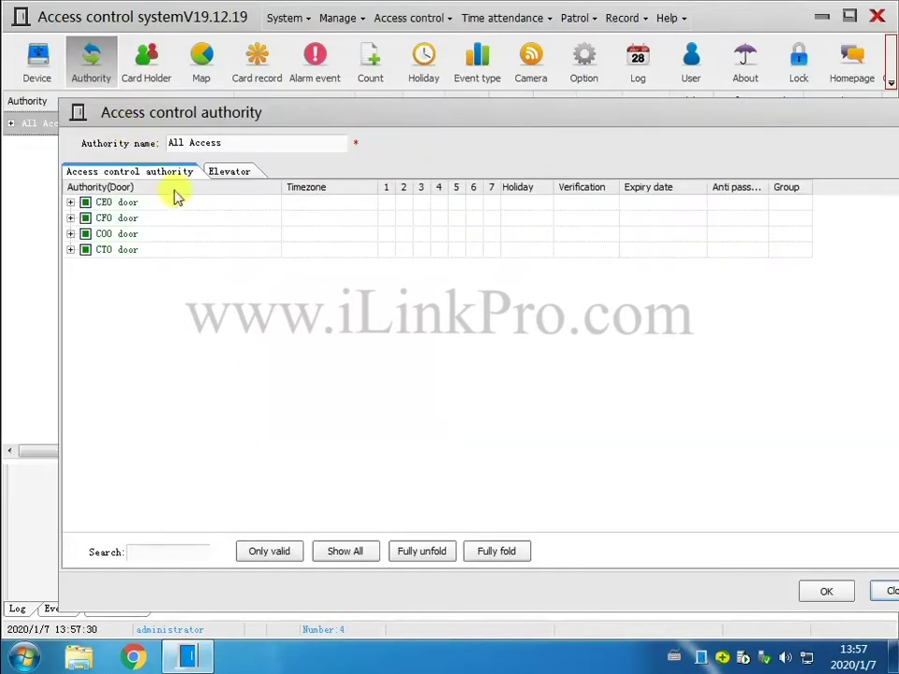
left_click(413, 559)
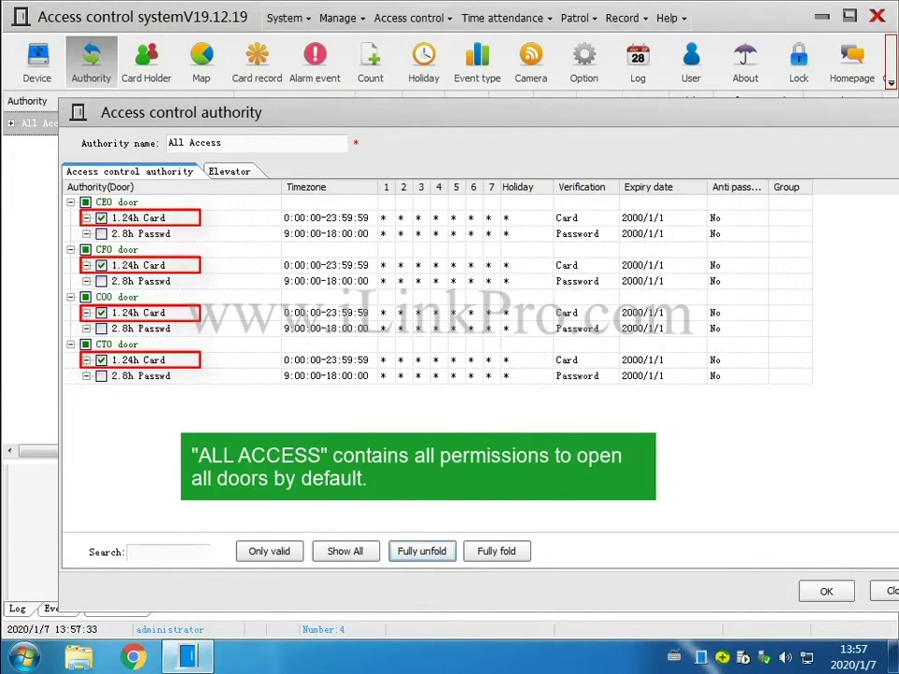
left_click(815, 594)
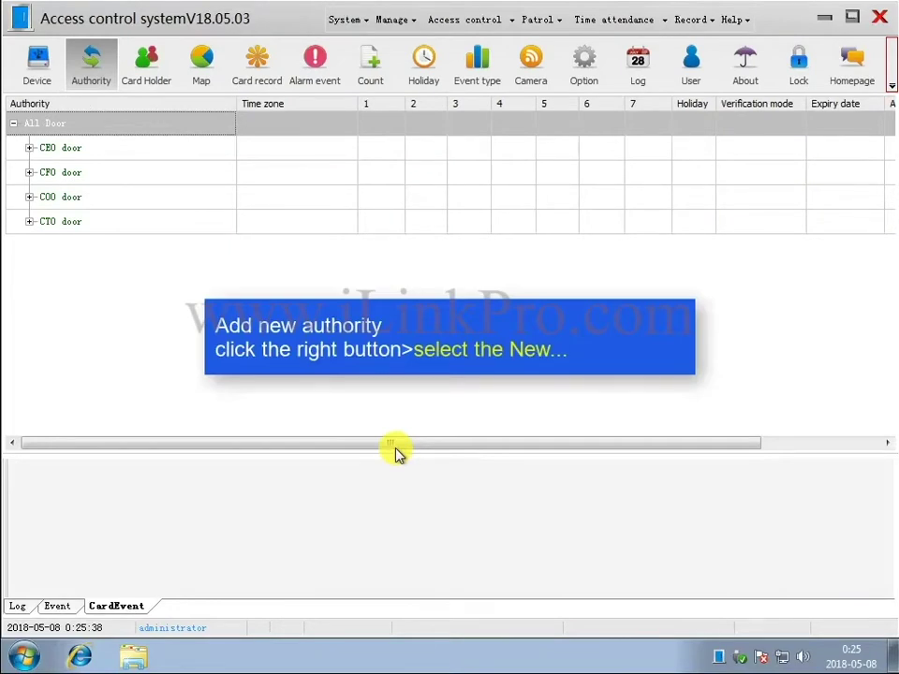
Create the 'passwd to SEO door' authority granting the CEO door's 8h password zone.
right_click(96, 279)
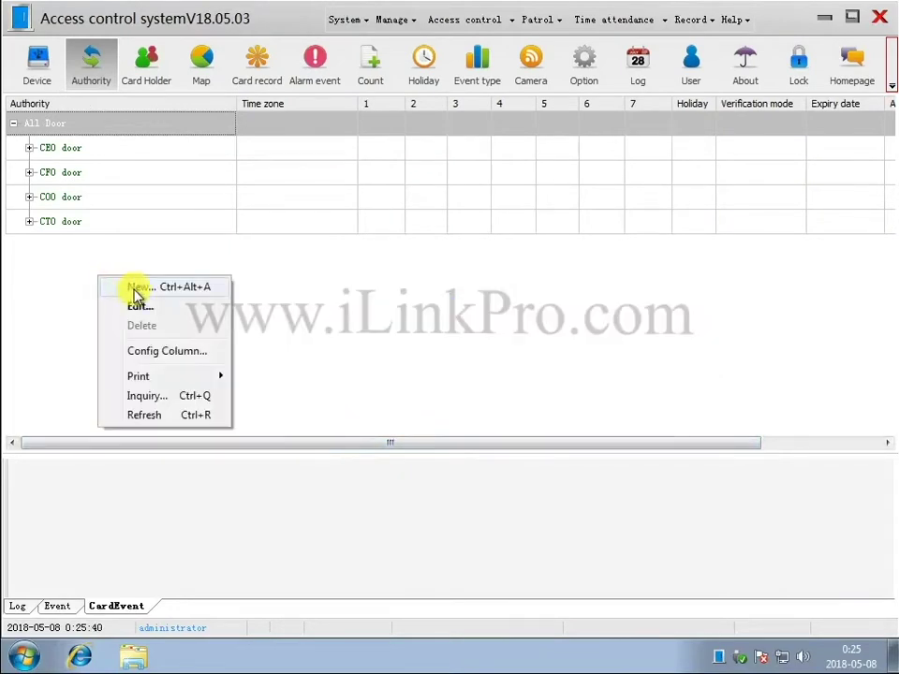
left_click(137, 288)
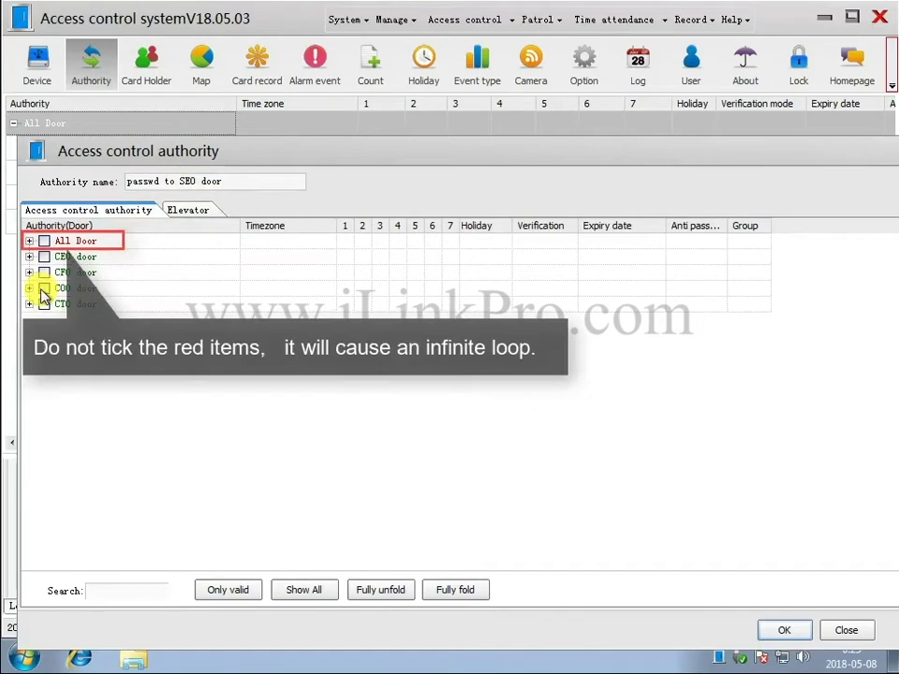
left_click(29, 257)
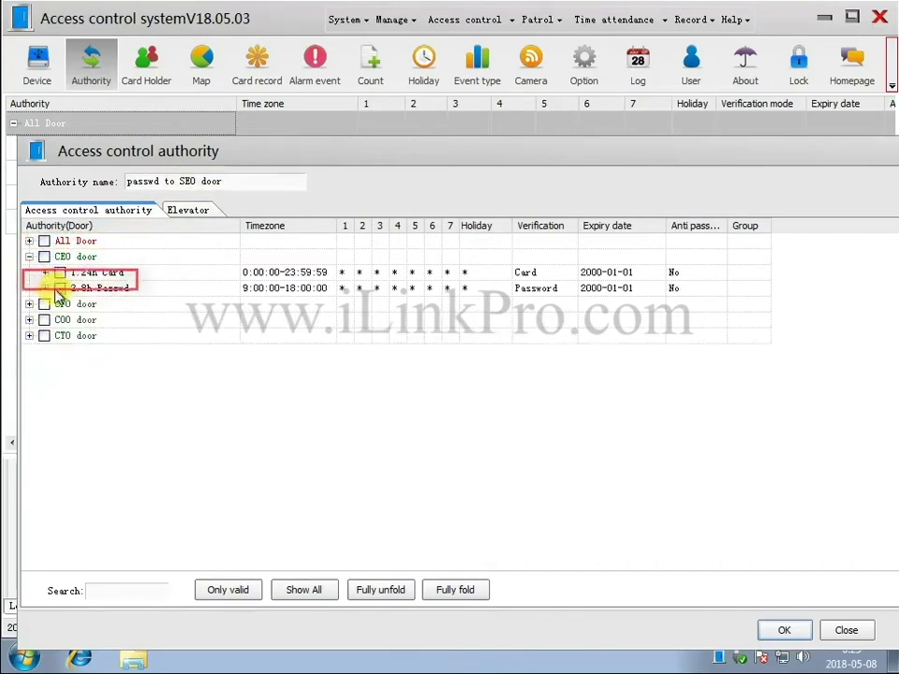
left_click(785, 632)
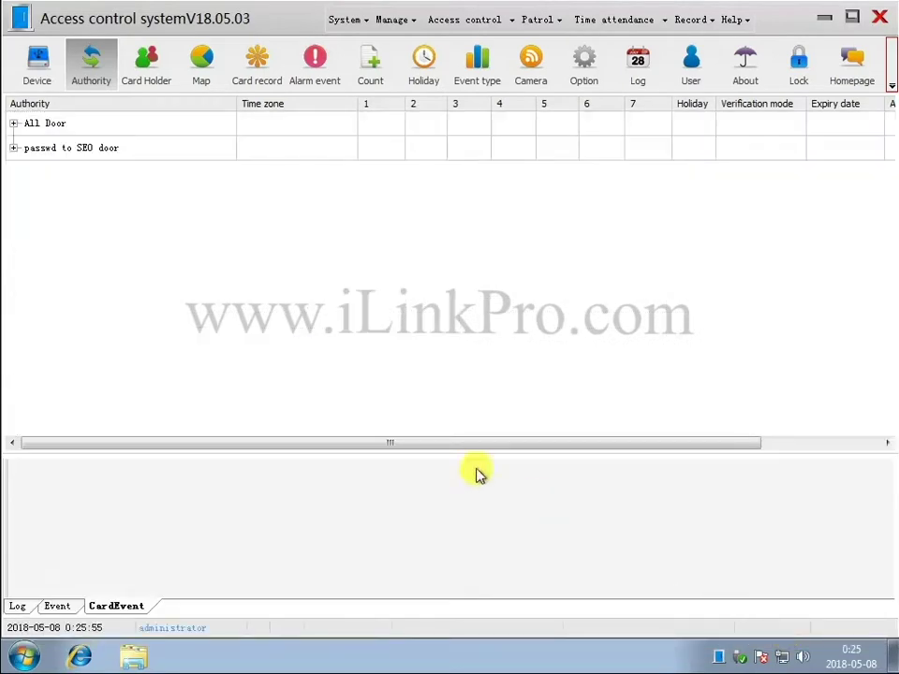
Create the 'card to CFO door' authority granting the CFO door's 24h card time zone.
right_click(110, 204)
left_click(150, 212)
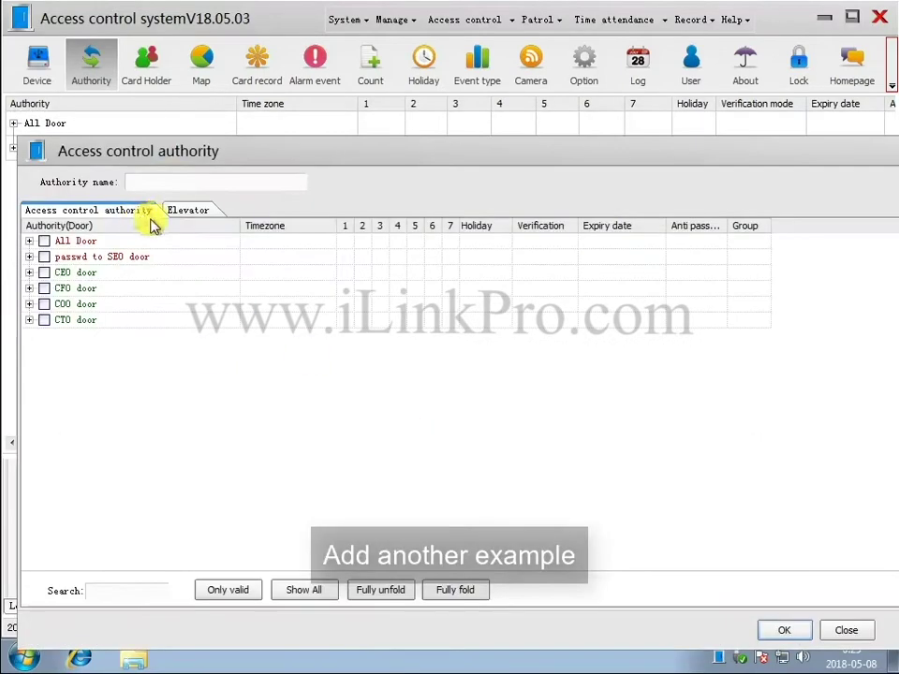
type("card to CEO door")
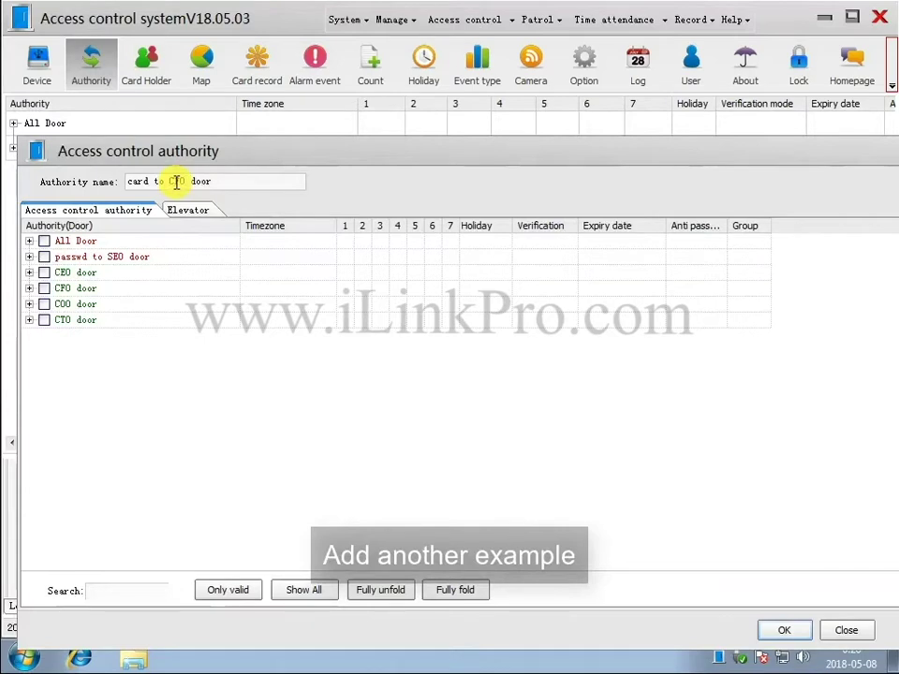
double_click(75, 289)
left_click(56, 303)
left_click(58, 317)
left_click(785, 630)
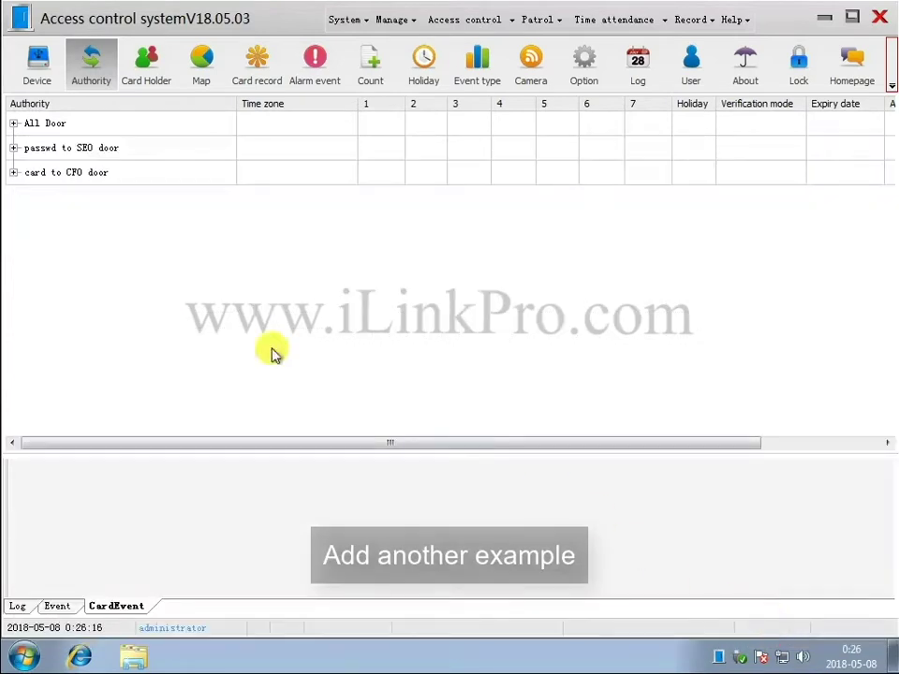
Create the '1-30fl elevator' authority: 1# elevator, all floors except 31 and 32, 24h card zone.
right_click(142, 260)
left_click(164, 267)
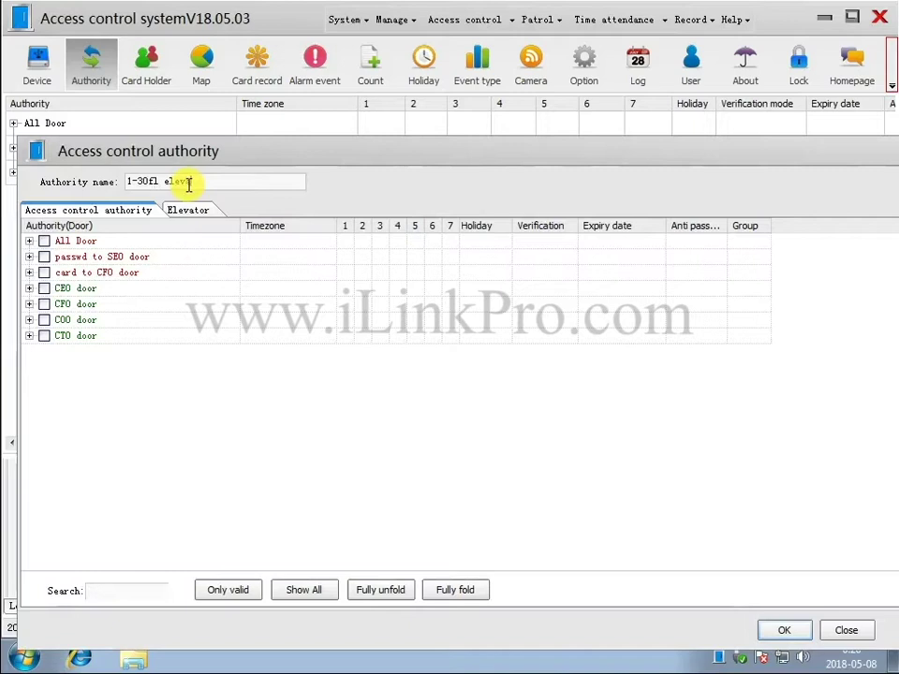
type("ator")
left_click(186, 210)
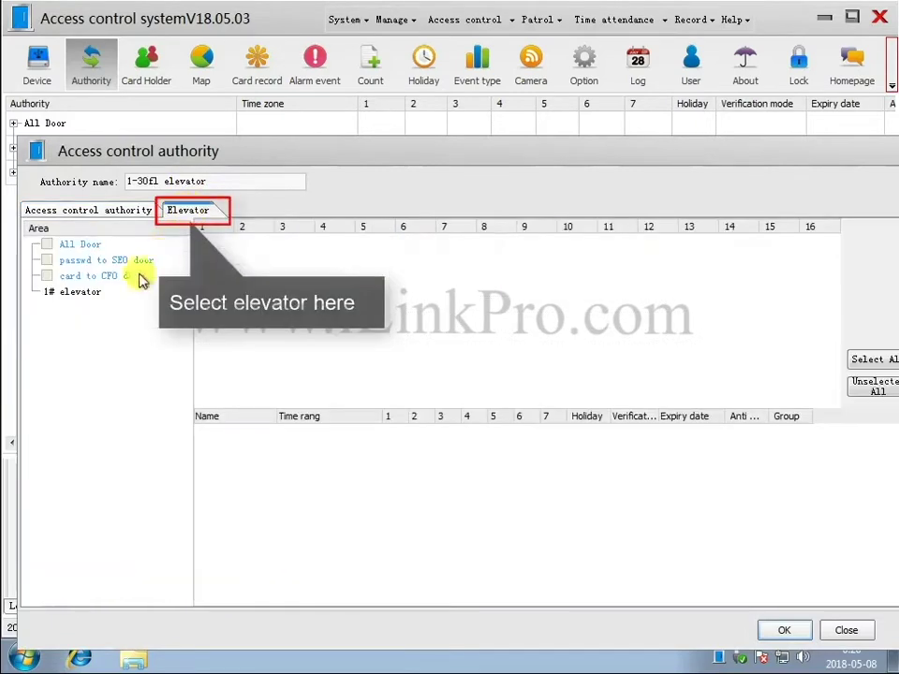
left_click(79, 294)
left_click(856, 360)
left_click(811, 258)
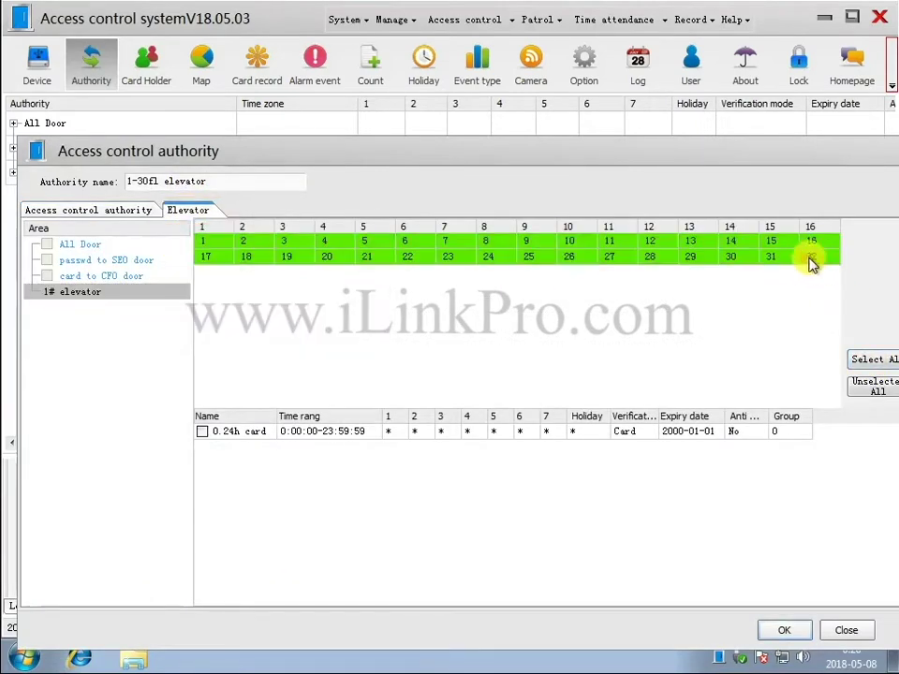
left_click(769, 258)
left_click(202, 432)
left_click(784, 630)
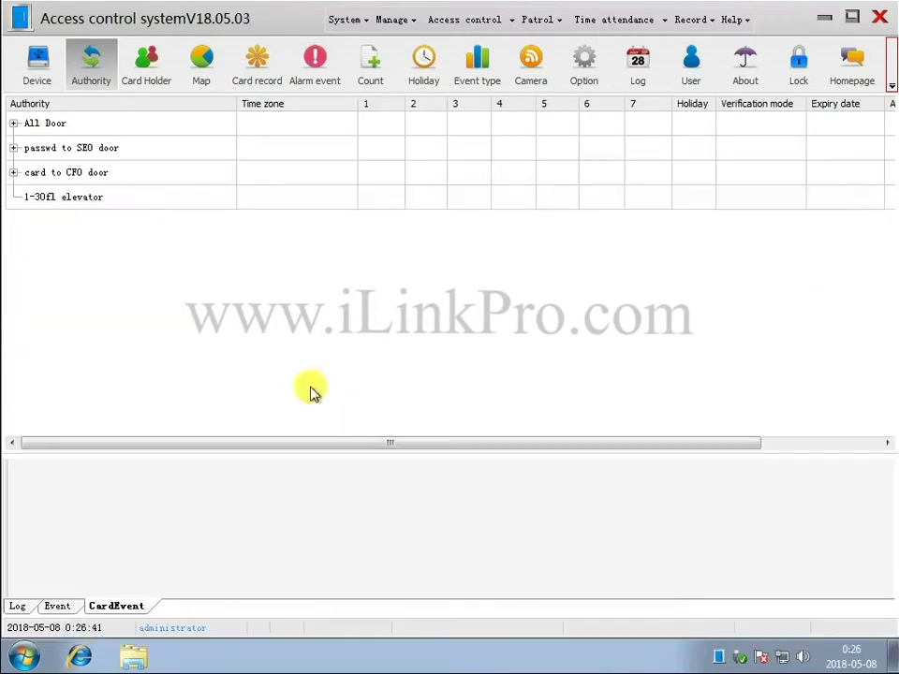
Create the 'only 31-32fl elevator' authority: 1# elevator floors 31 and 32, 24h card zone.
right_click(171, 271)
left_click(196, 278)
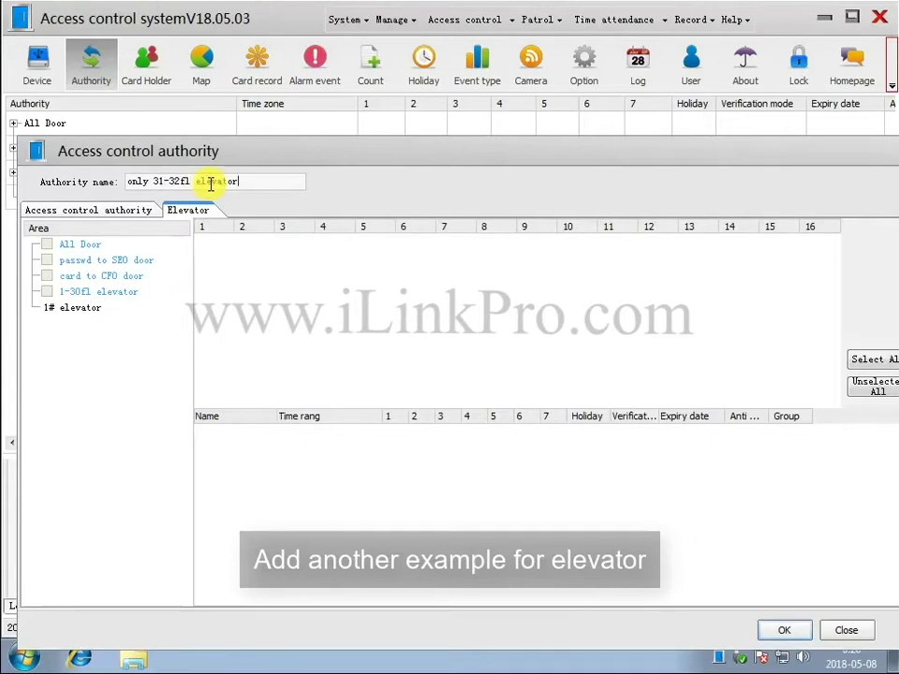
left_click(76, 309)
left_click(811, 258)
left_click(768, 257)
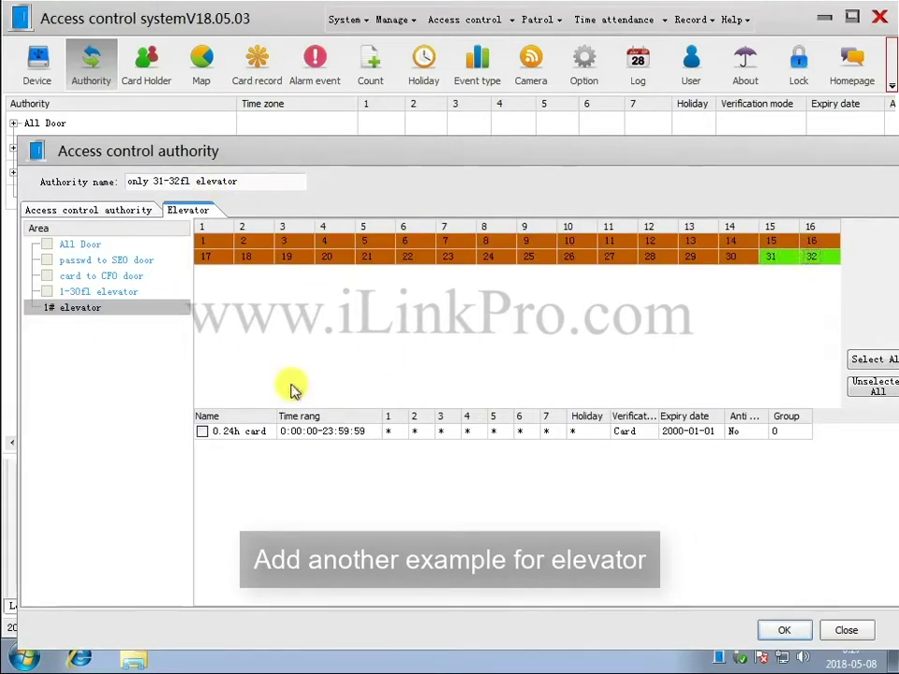
left_click(203, 432)
left_click(784, 629)
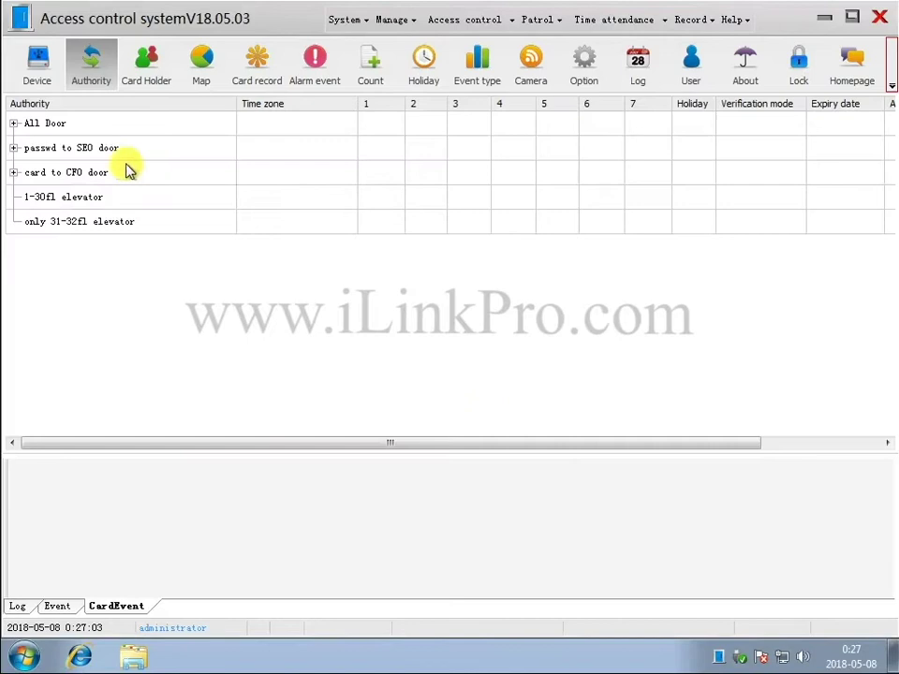
Expand All Door, passwd to SEO door and card to CFO door to review their doors.
left_click(13, 122)
left_click(13, 246)
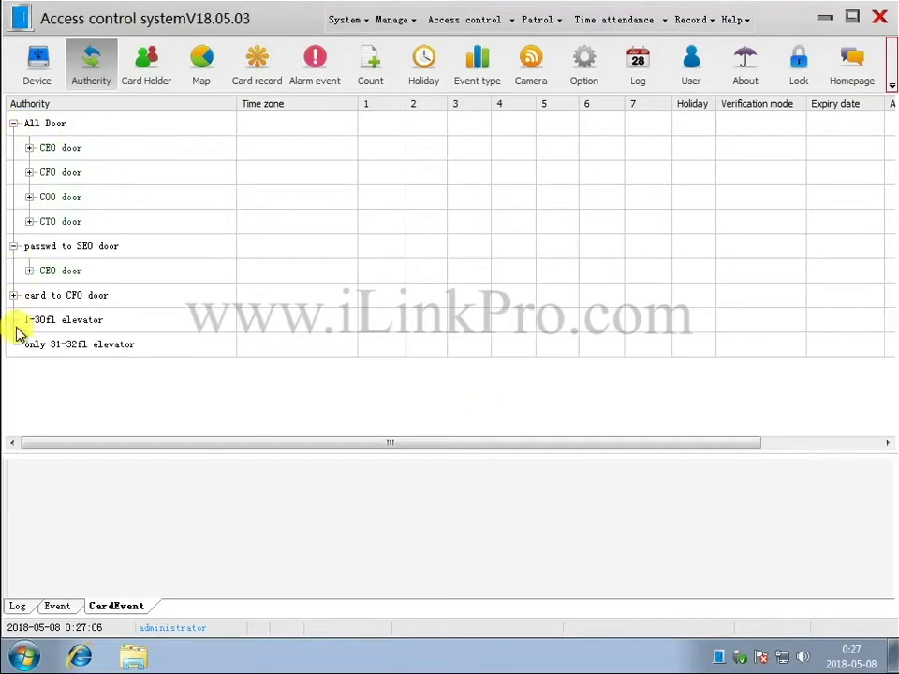
left_click(13, 295)
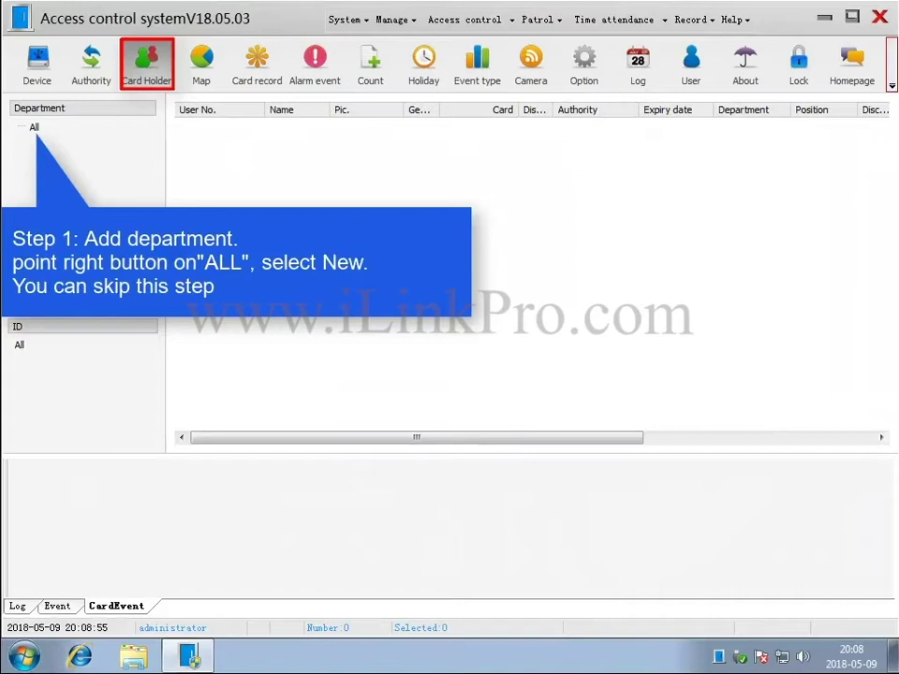
Under All, add a department named Boss, then a second department named Staff.
right_click(37, 132)
left_click(75, 143)
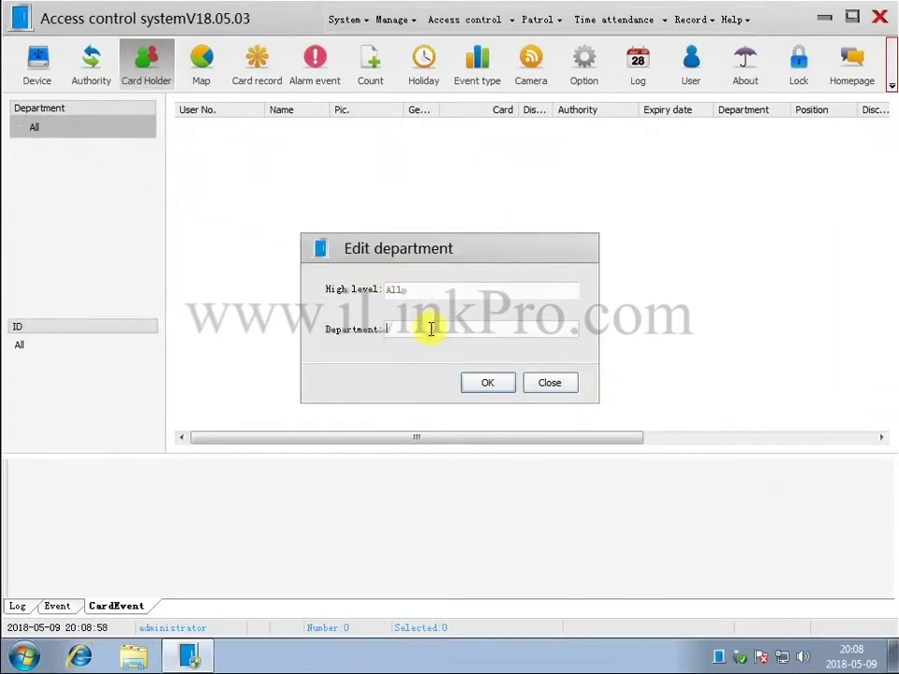
type("Boss")
left_click(506, 384)
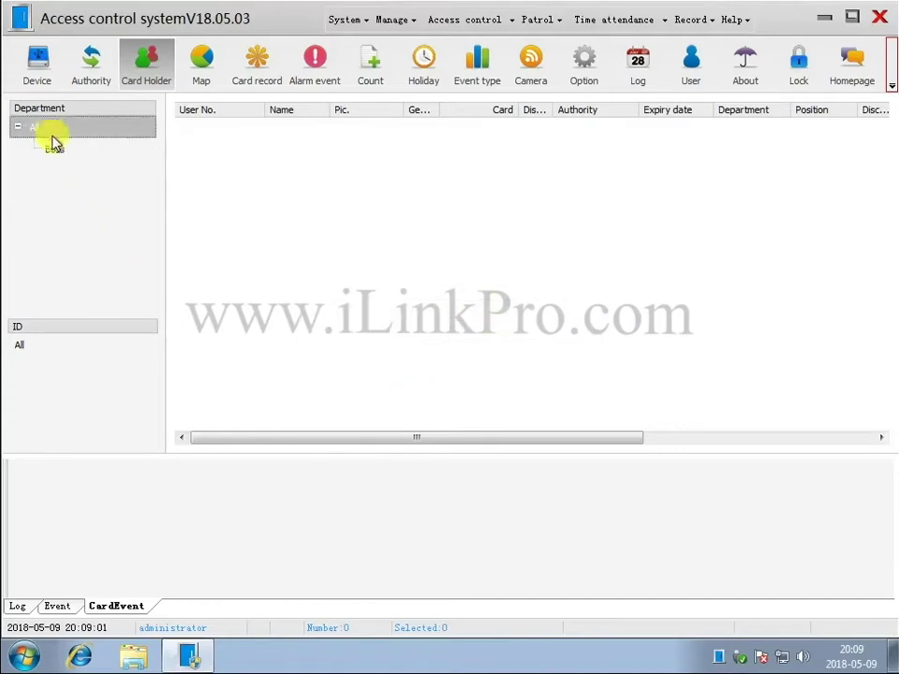
right_click(75, 131)
left_click(94, 143)
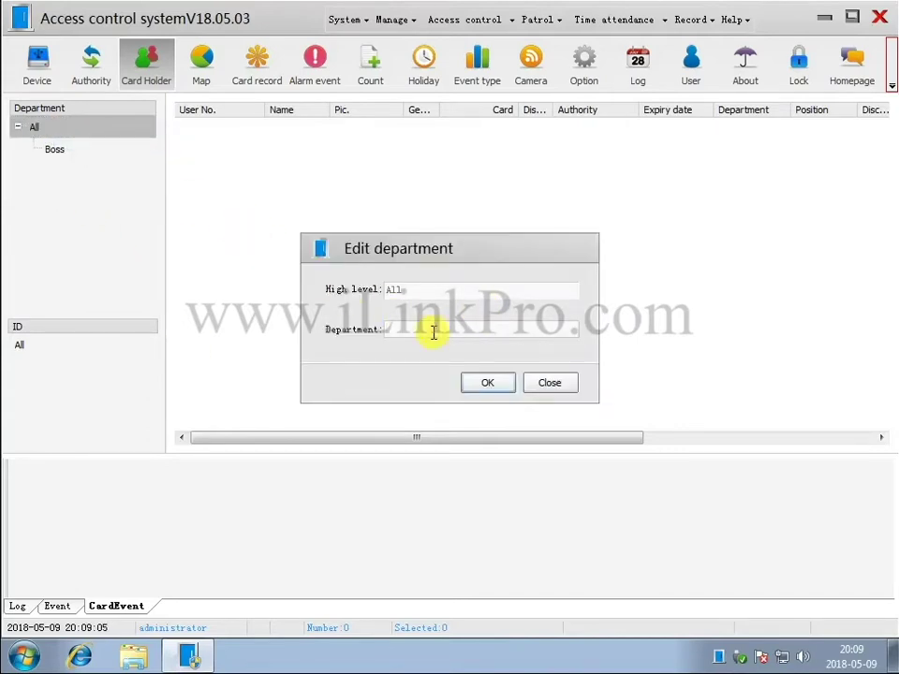
key("Return")
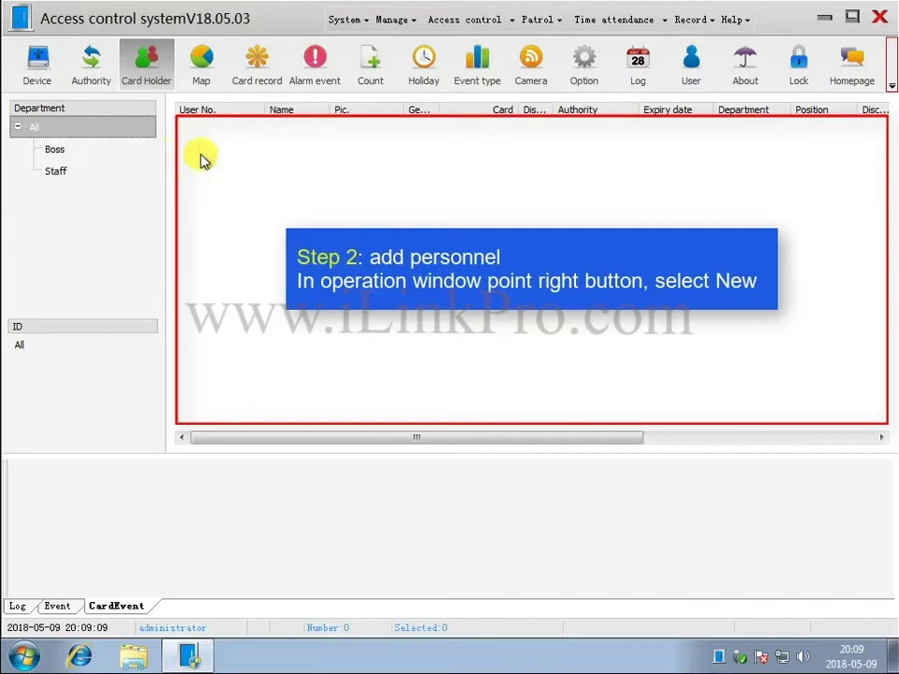
Add card holder 10001 with name and photo in the Boss department.
right_click(262, 156)
left_click(295, 166)
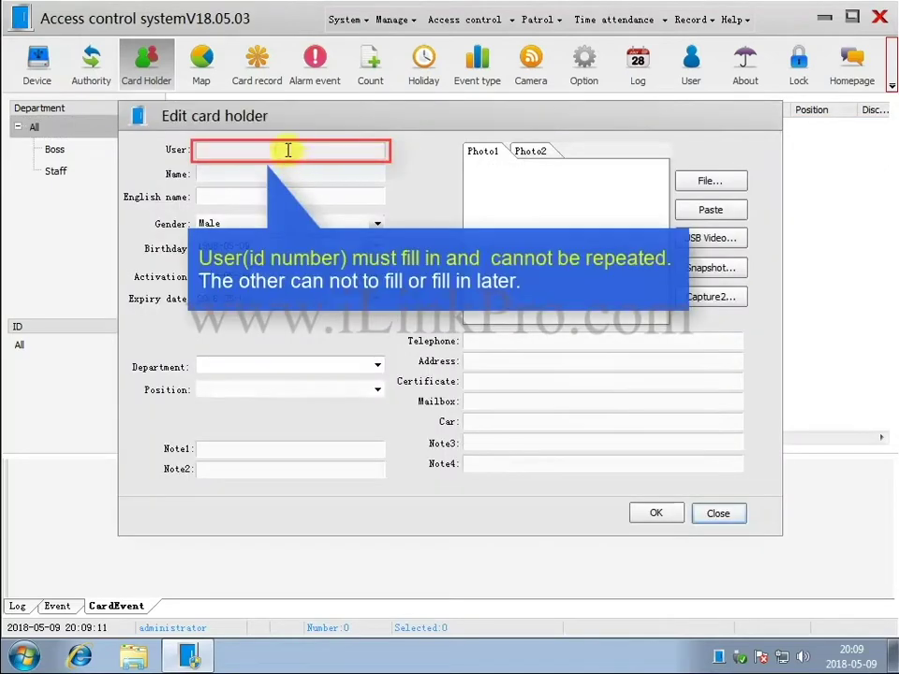
left_click(287, 150)
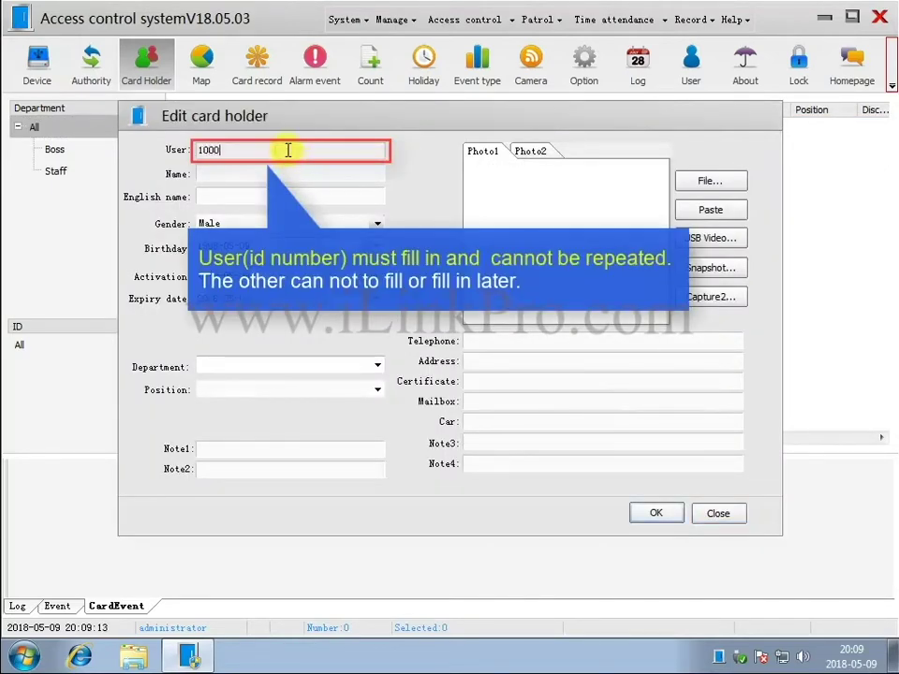
left_click(283, 169)
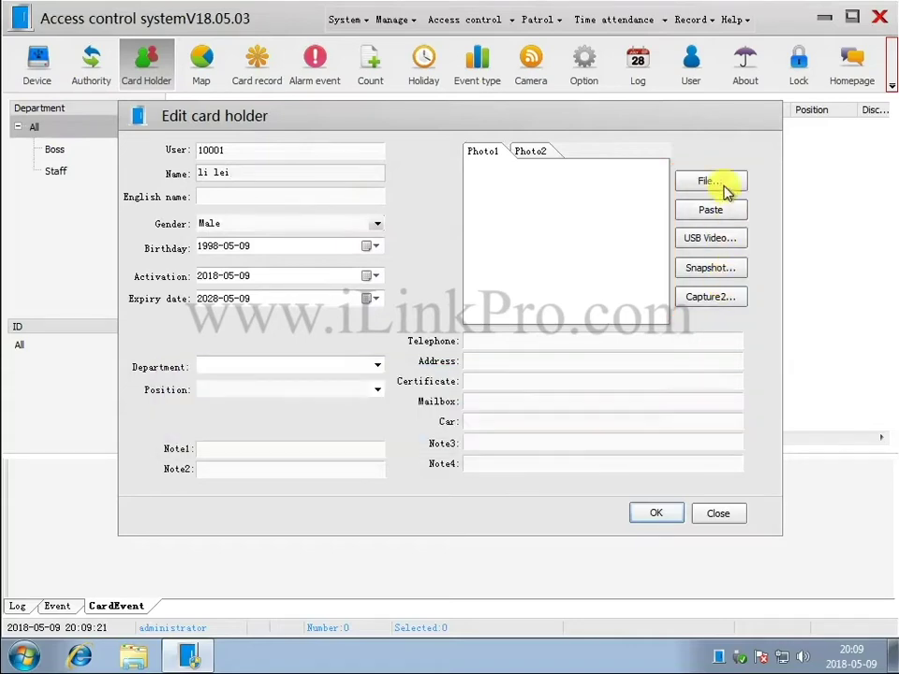
left_click(723, 184)
left_click_drag(664, 327, 659, 395)
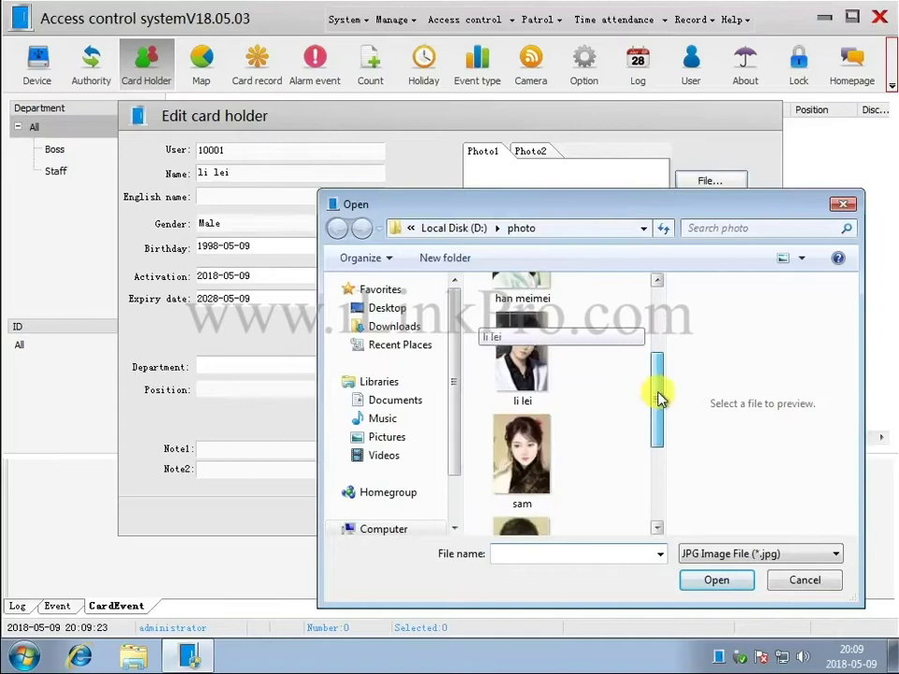
double_click(532, 362)
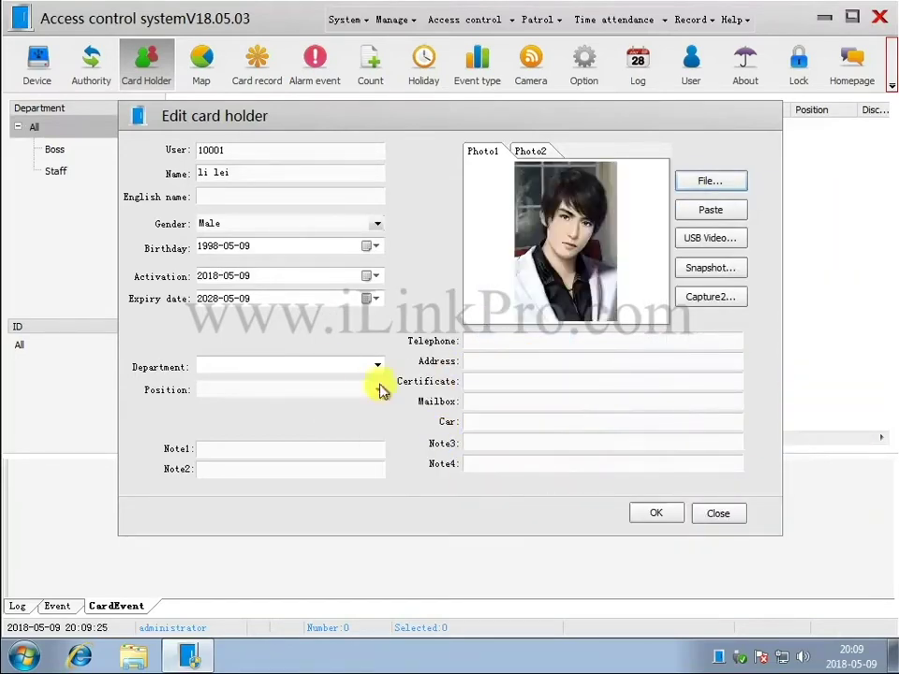
left_click(376, 366)
left_click(323, 383)
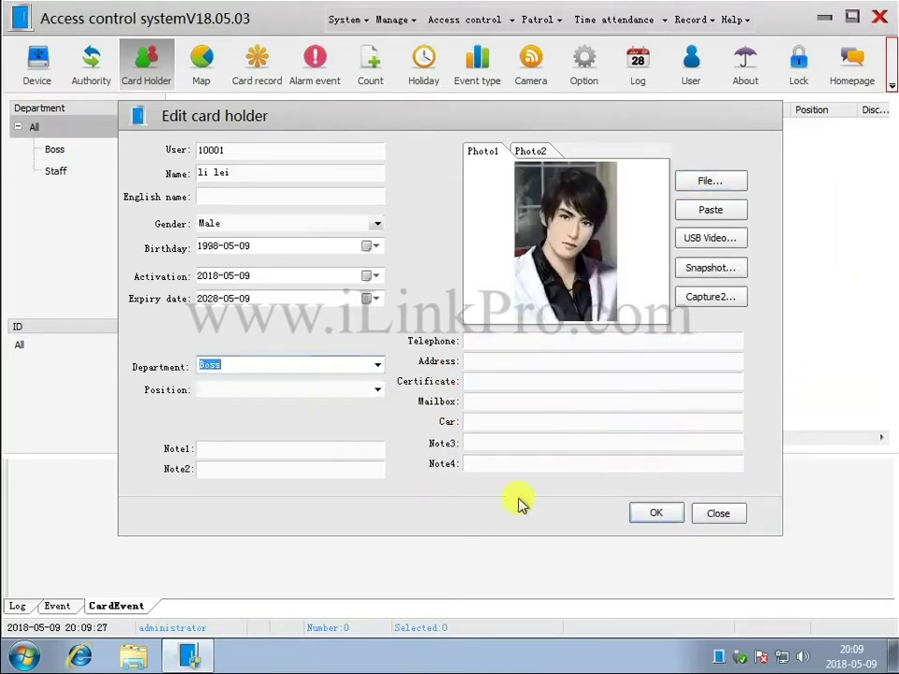
left_click(646, 513)
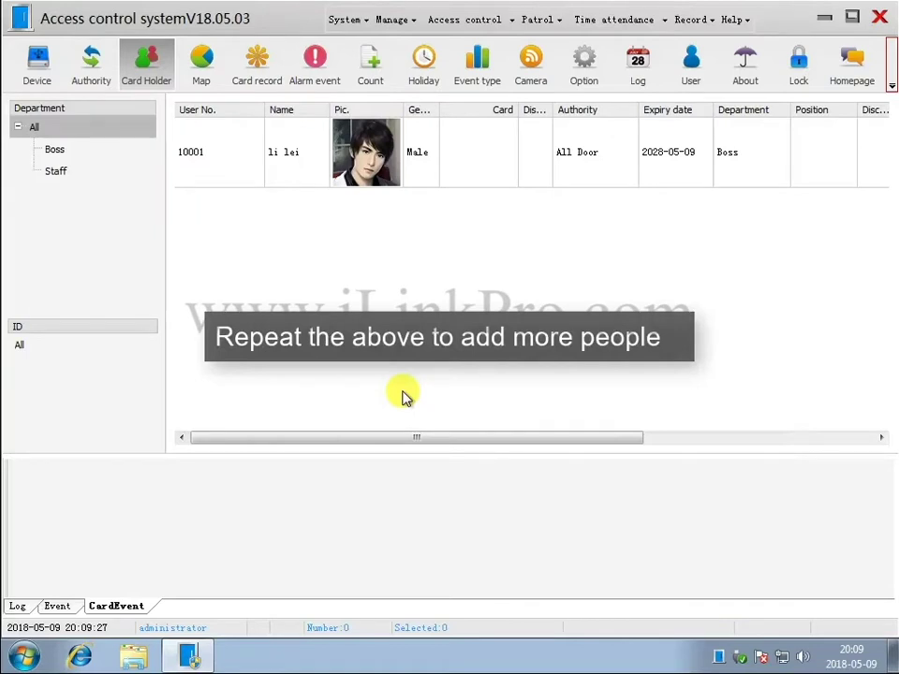
Add card holder 10002 with name and photo.
right_click(302, 292)
left_click(365, 258)
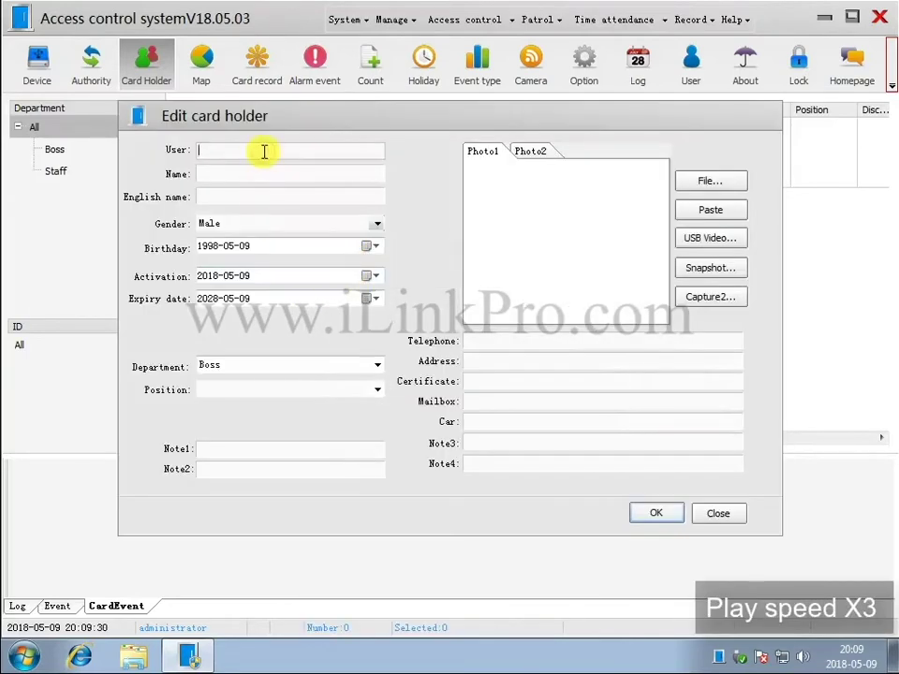
type("10002")
left_click(244, 171)
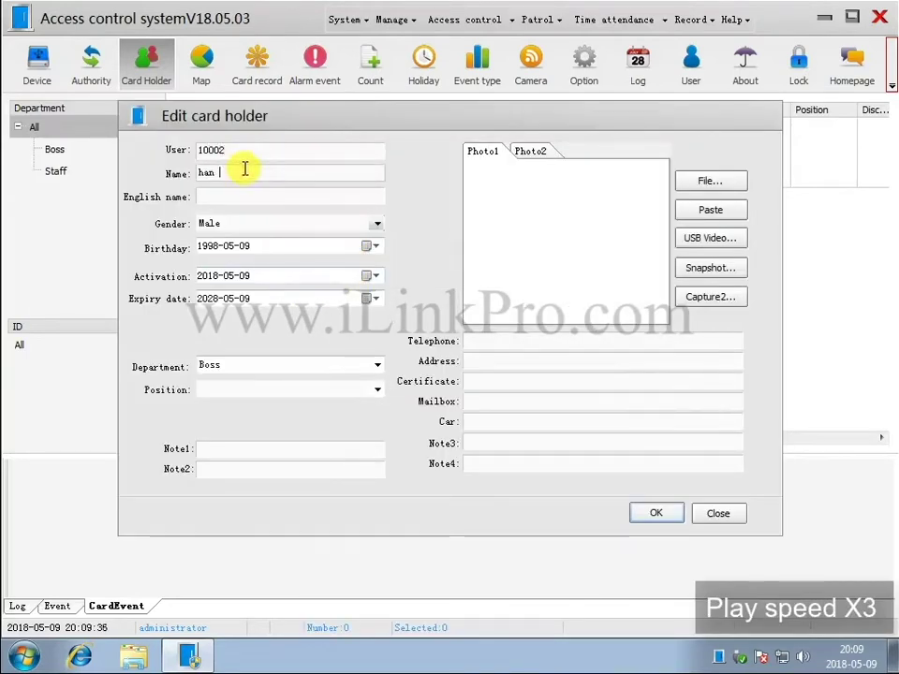
left_click(741, 184)
double_click(506, 440)
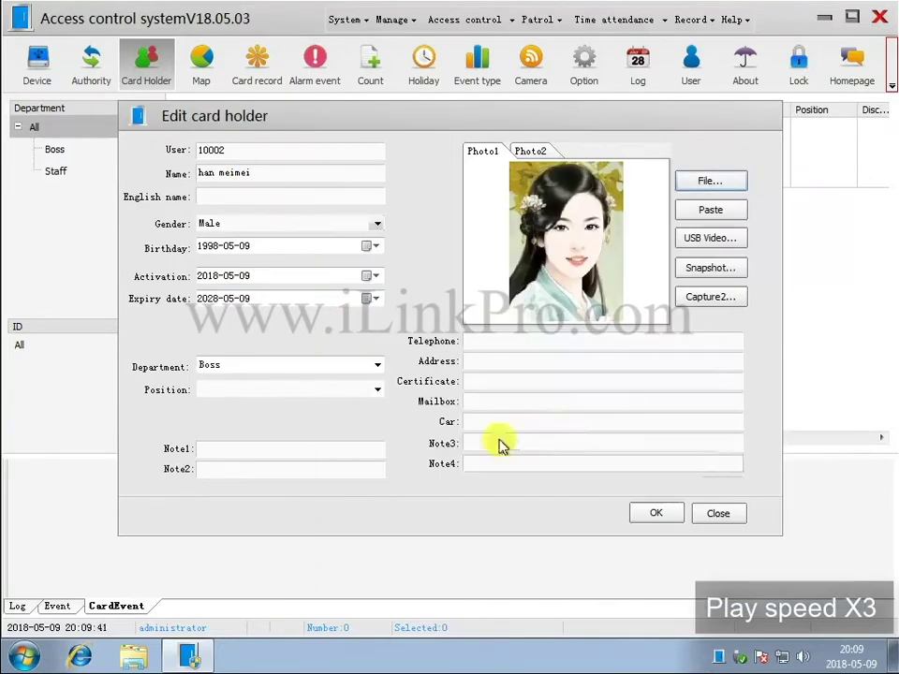
left_click(655, 513)
Refresh the list, then add card holder 10003 with name and photo in Staff.
right_click(354, 239)
left_click(418, 622)
right_click(306, 242)
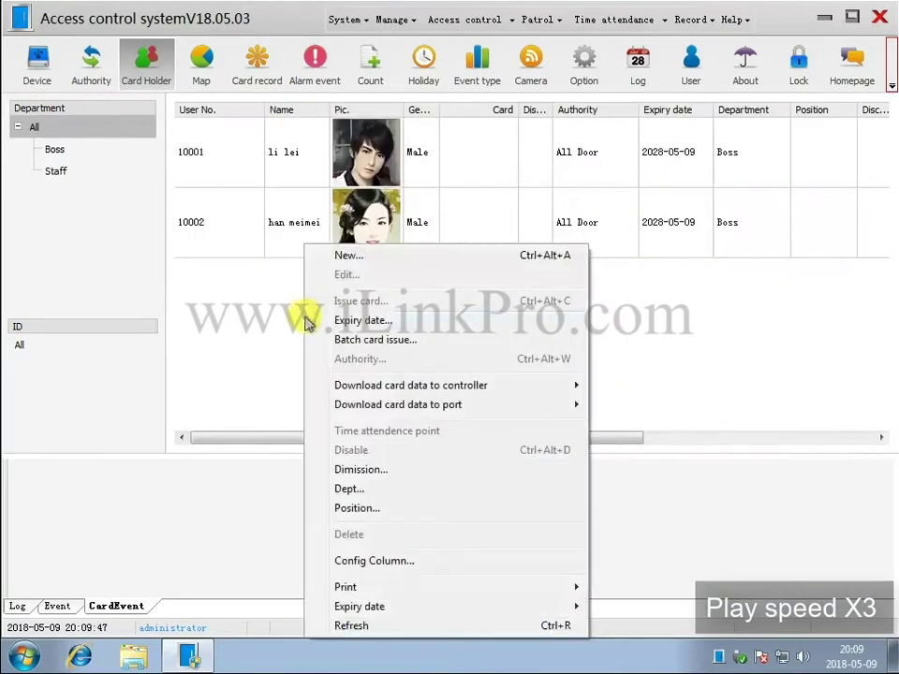
left_click(337, 255)
left_click(252, 150)
type("10003")
left_click(248, 173)
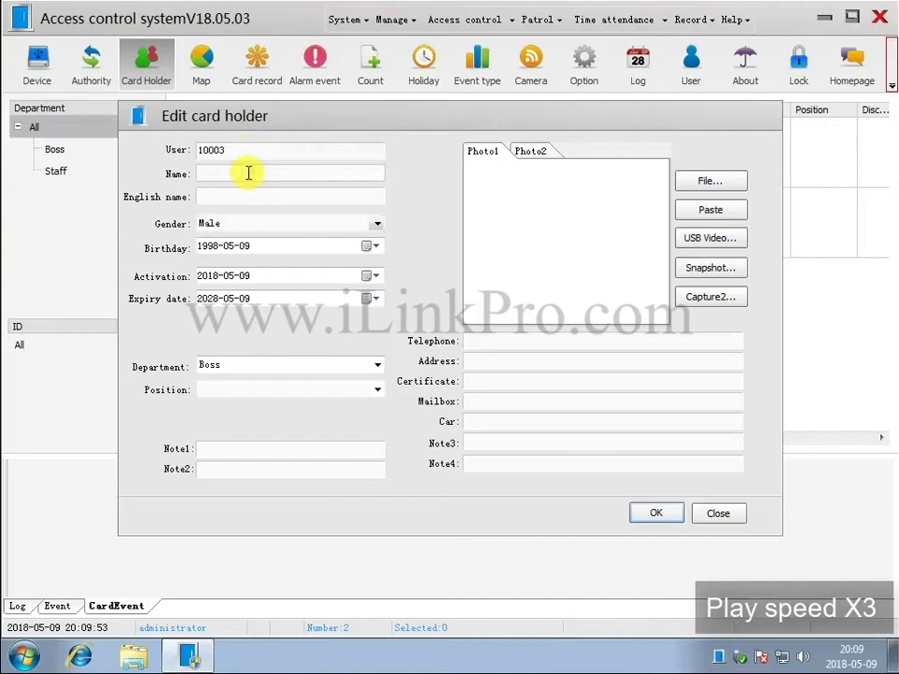
type("Sam")
left_click(377, 364)
left_click(333, 397)
left_click(710, 181)
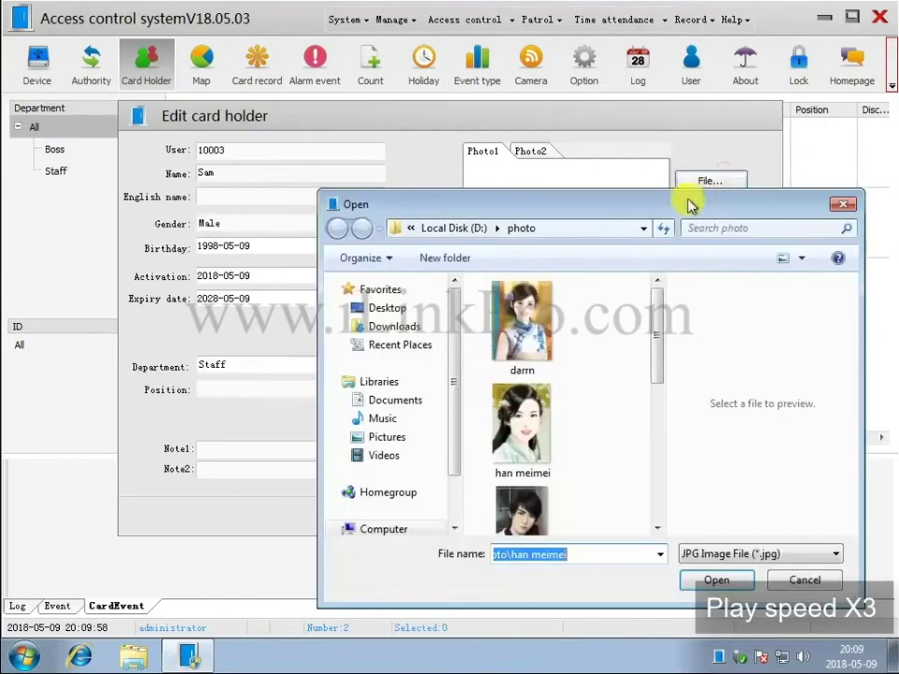
scroll(656, 345, "down", 1)
double_click(522, 384)
left_click(654, 517)
Add card holder 10004 with name and photo.
right_click(411, 381)
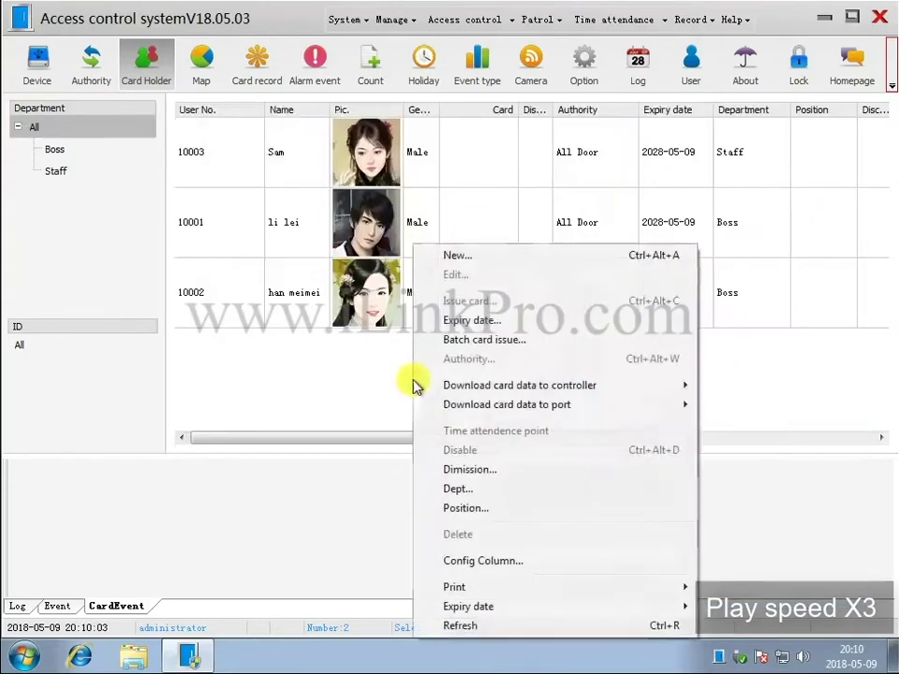
left_click(450, 254)
left_click(297, 150)
type("10004")
left_click(235, 172)
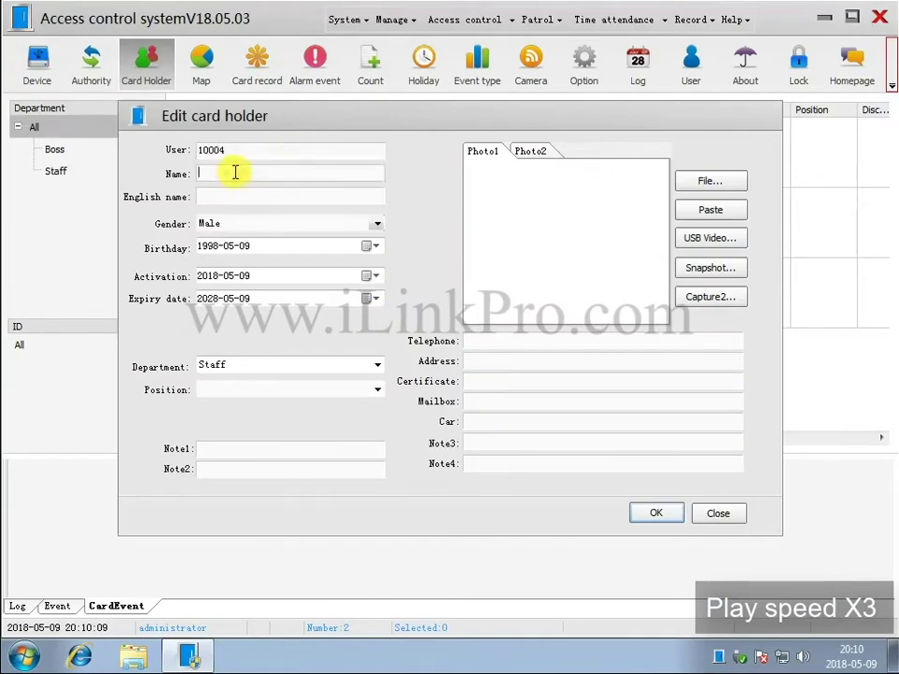
left_click(710, 181)
left_click_drag(659, 365, 658, 441)
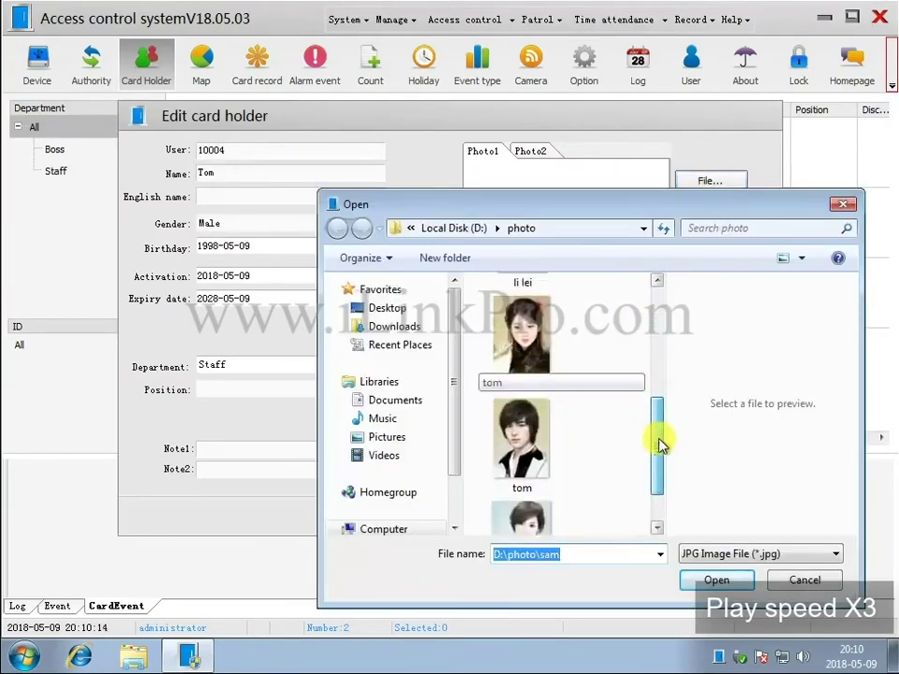
double_click(506, 440)
left_click(654, 517)
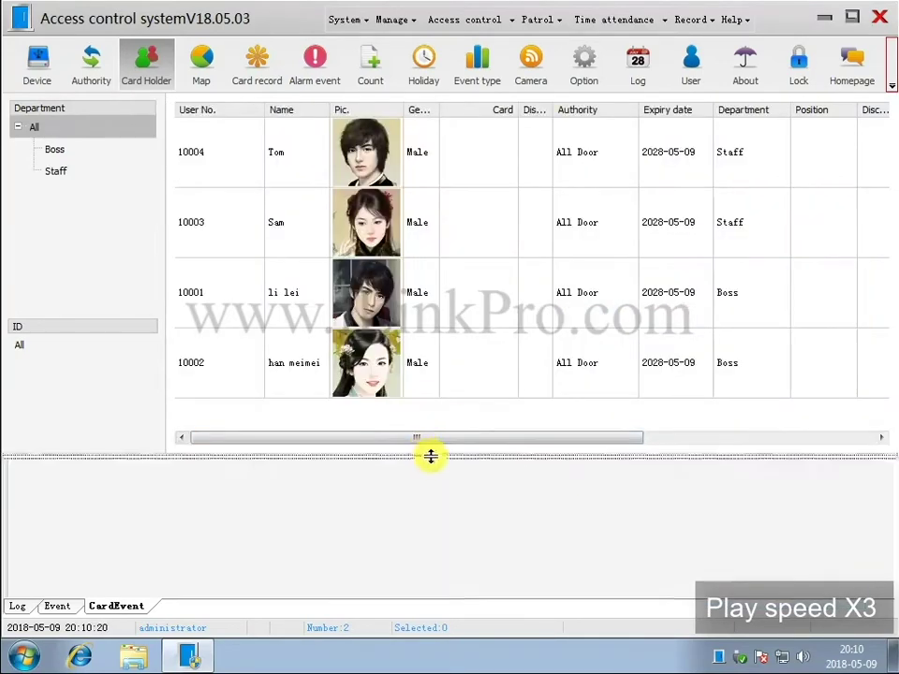
Add card holder 10005 with name and photo.
right_click(395, 423)
left_click(437, 43)
type("10005")
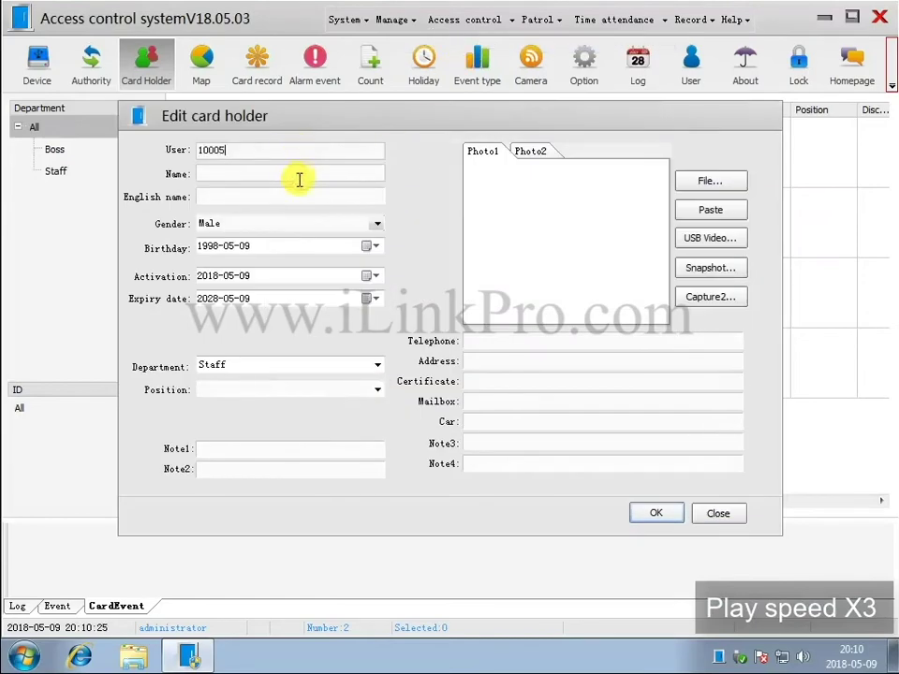
left_click(296, 173)
type("Darrn")
left_click(710, 180)
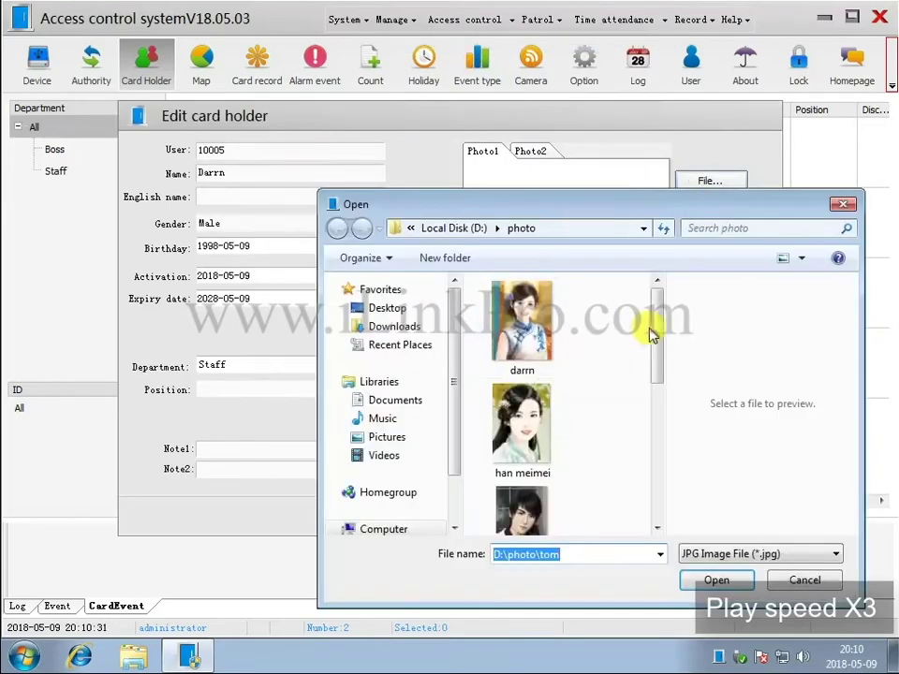
scroll(660, 453, "down", 5)
scroll(647, 440, "up", 5)
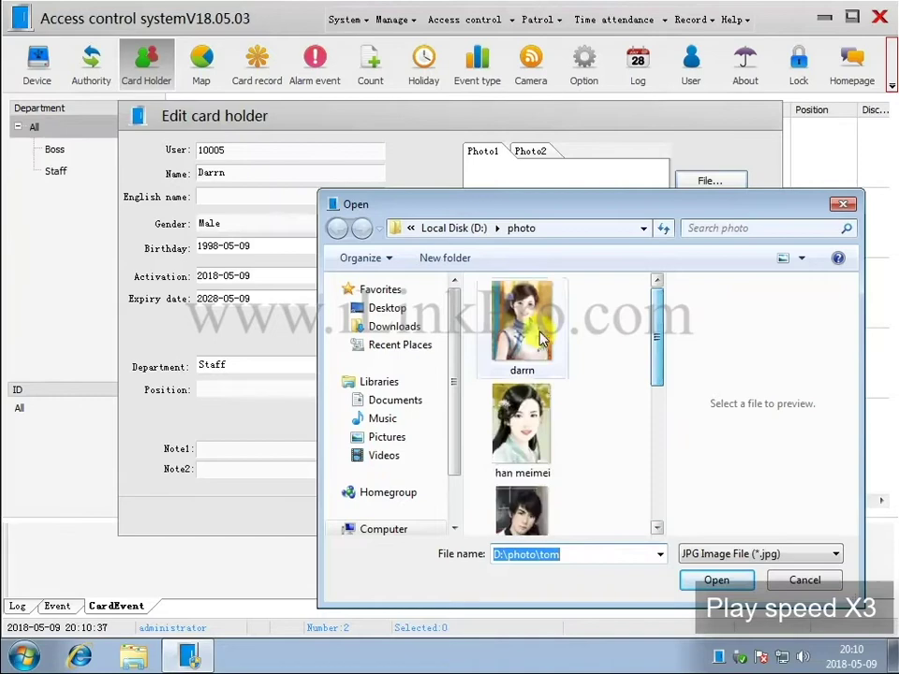
double_click(516, 403)
left_click(656, 516)
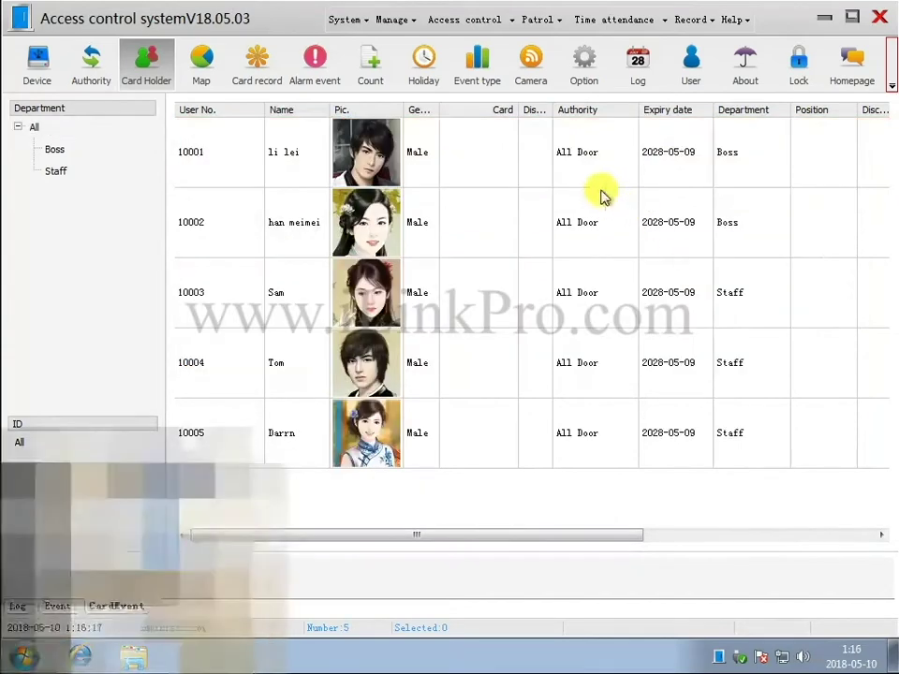
Issue a swiped card to card holder 10001 and confirm it.
left_click(556, 164)
right_click(555, 167)
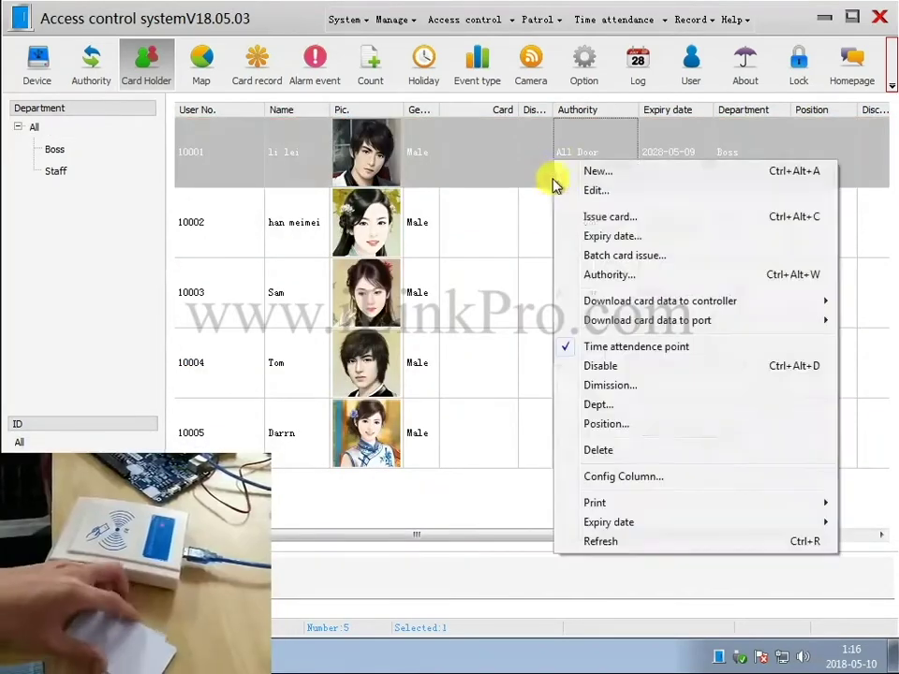
left_click(620, 219)
key("Return")
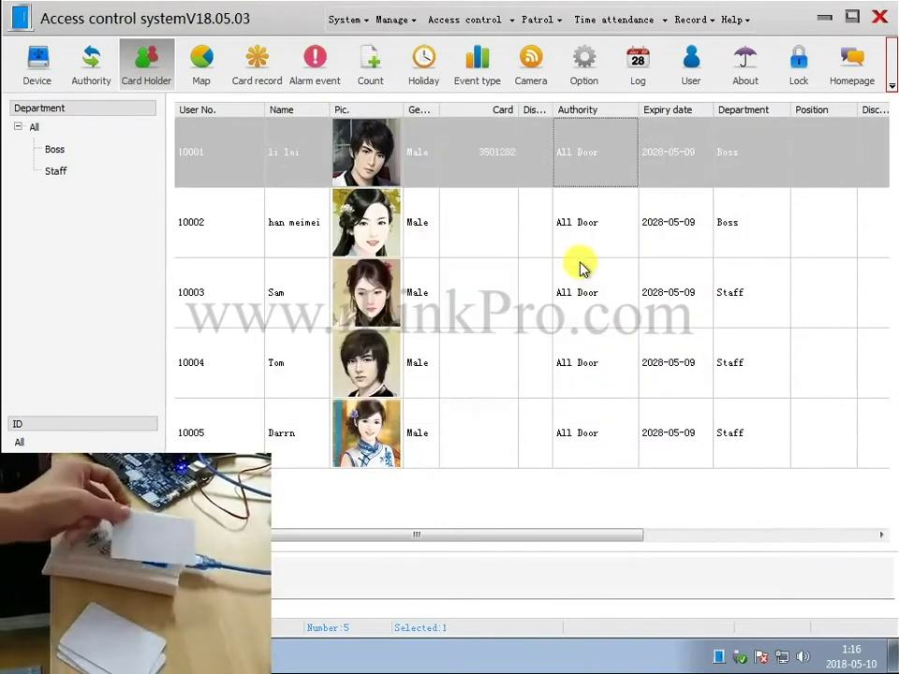
Issue a swiped card to card holder 10002.
left_click(503, 227)
right_click(503, 227)
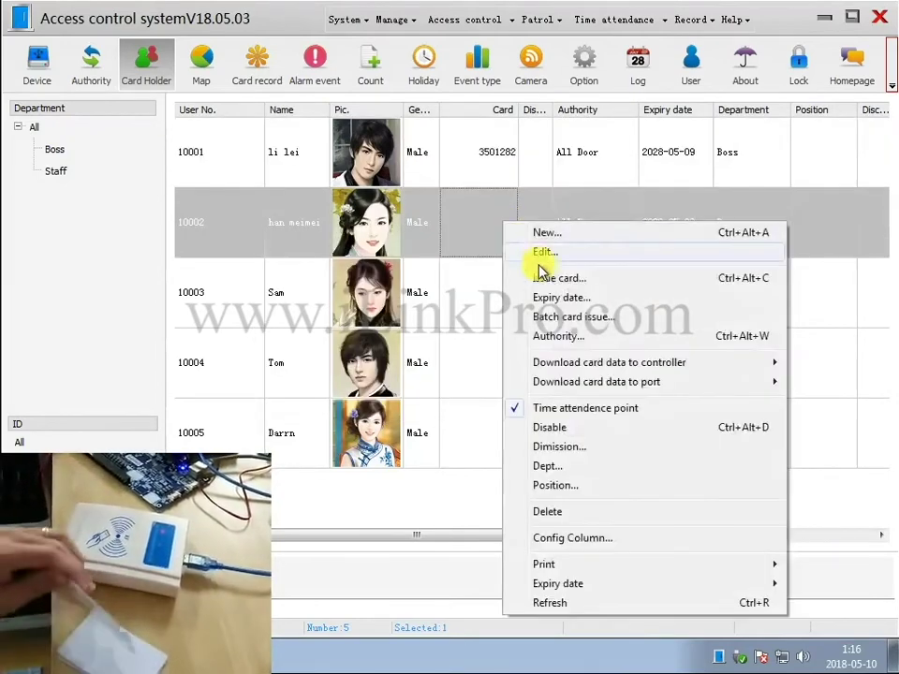
left_click(560, 277)
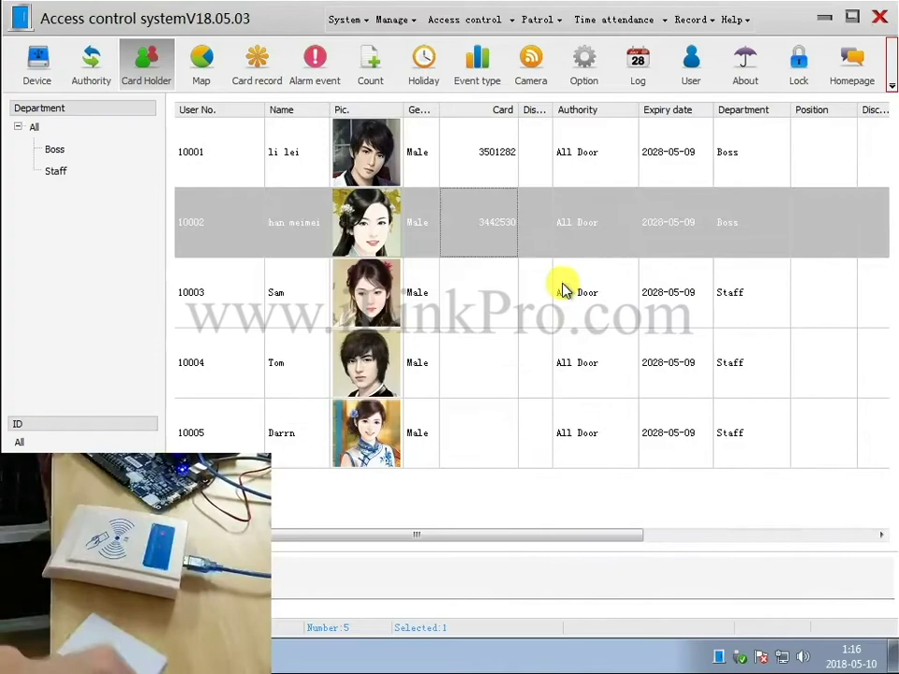
Issue a swiped card to card holder 10003 and confirm it.
left_click(560, 291)
right_click(553, 295)
left_click(579, 299)
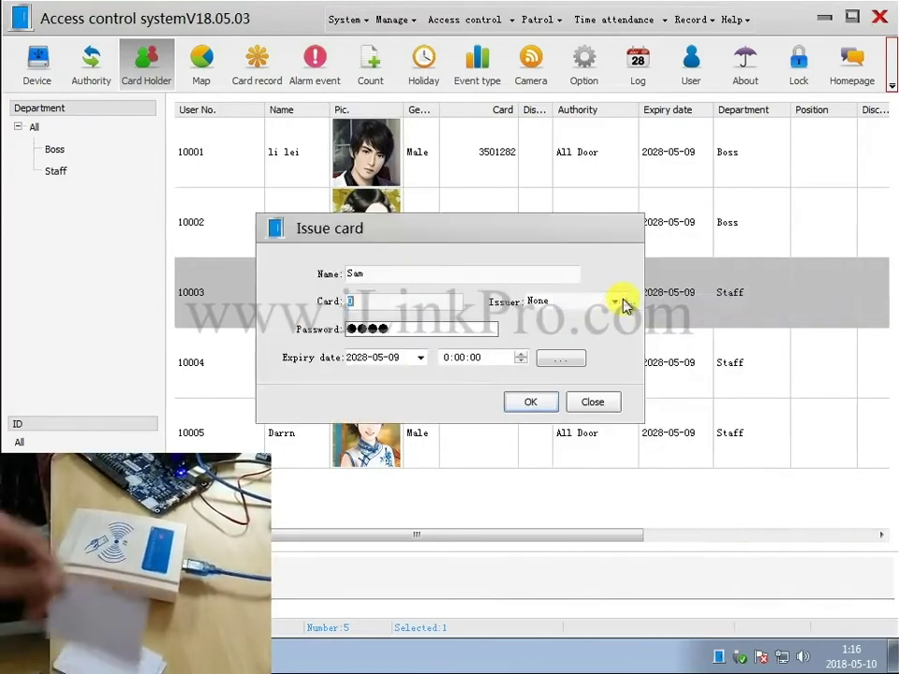
key("Return")
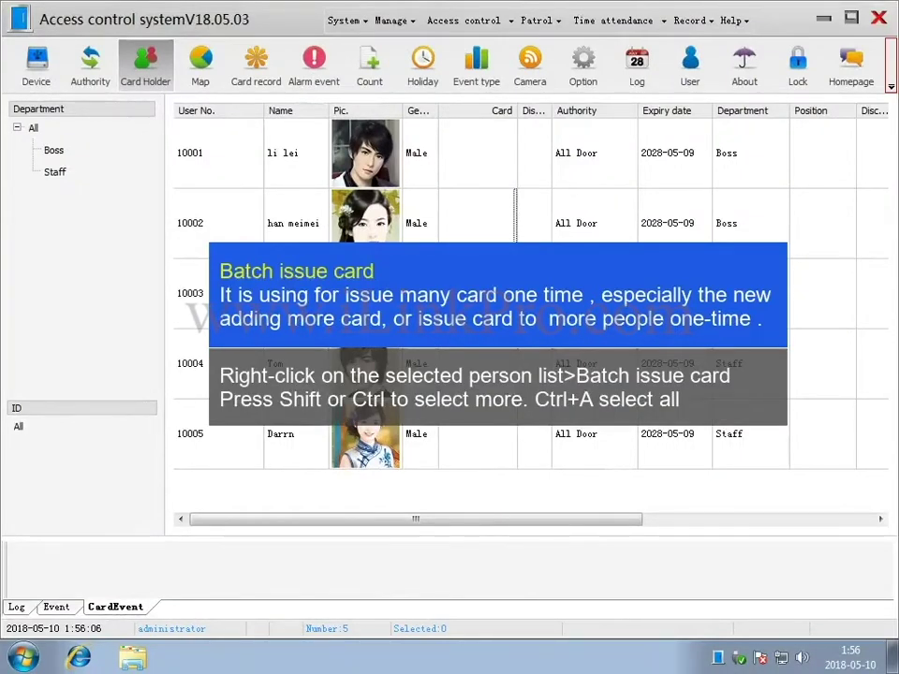
Batch-issue swiped cards to all five selected holders, clearing the extra sixth row's card number.
left_click(595, 160)
left_click(527, 444, "shift")
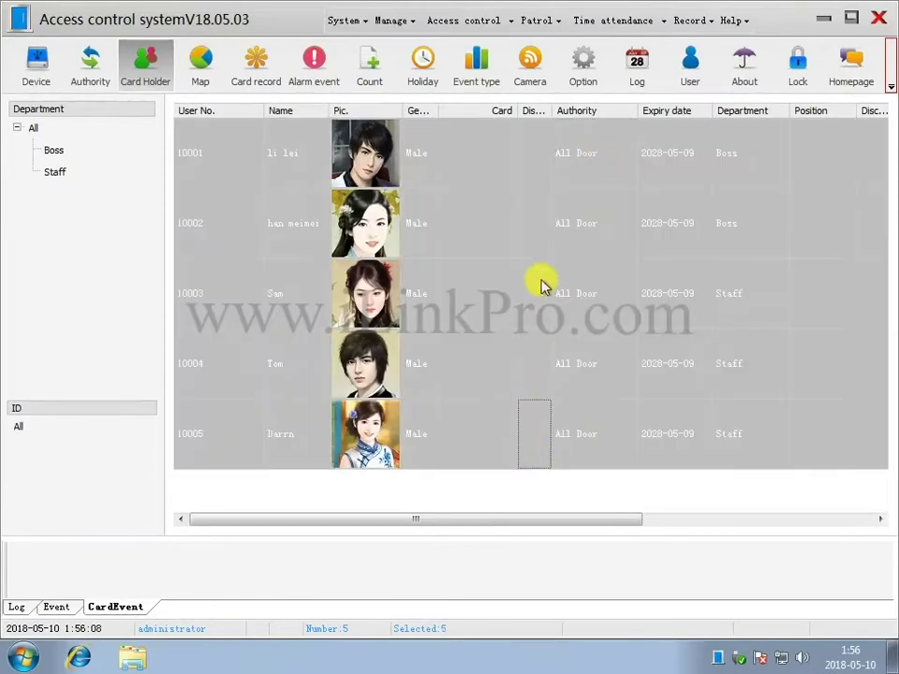
right_click(538, 245)
left_click(616, 342)
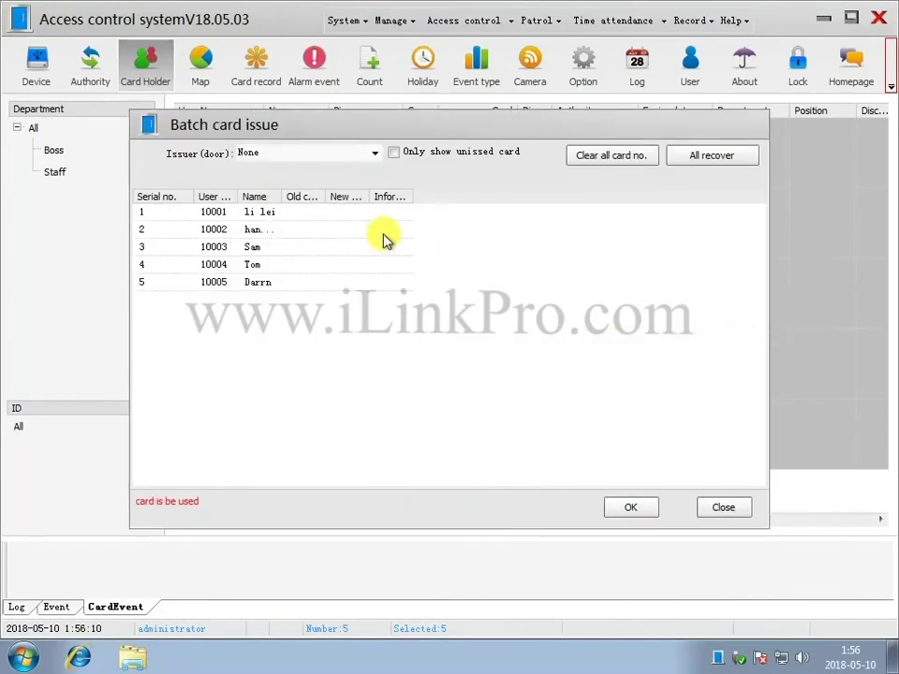
left_click(354, 216)
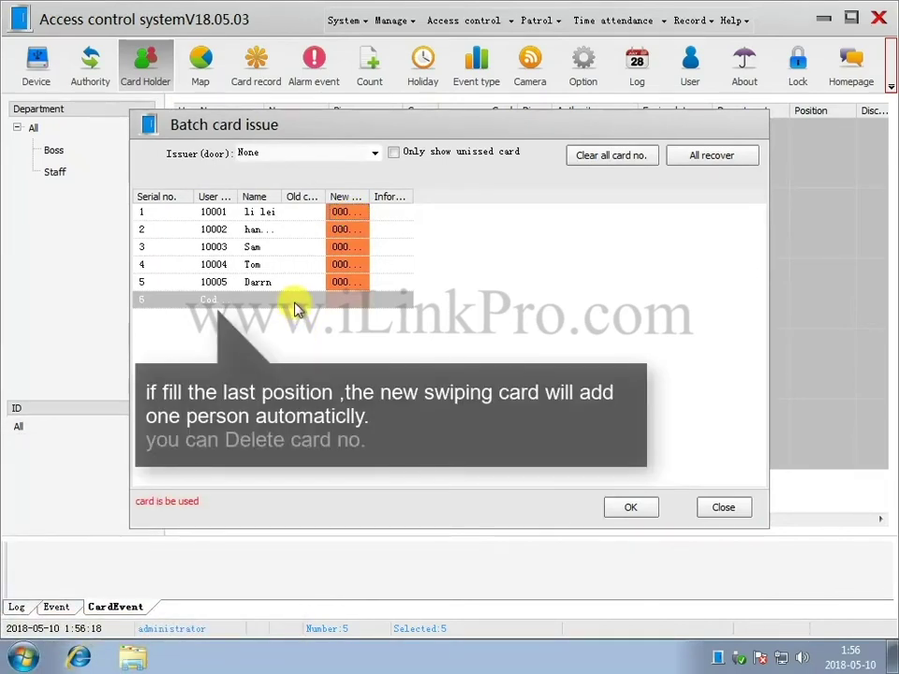
right_click(302, 307)
left_click(343, 313)
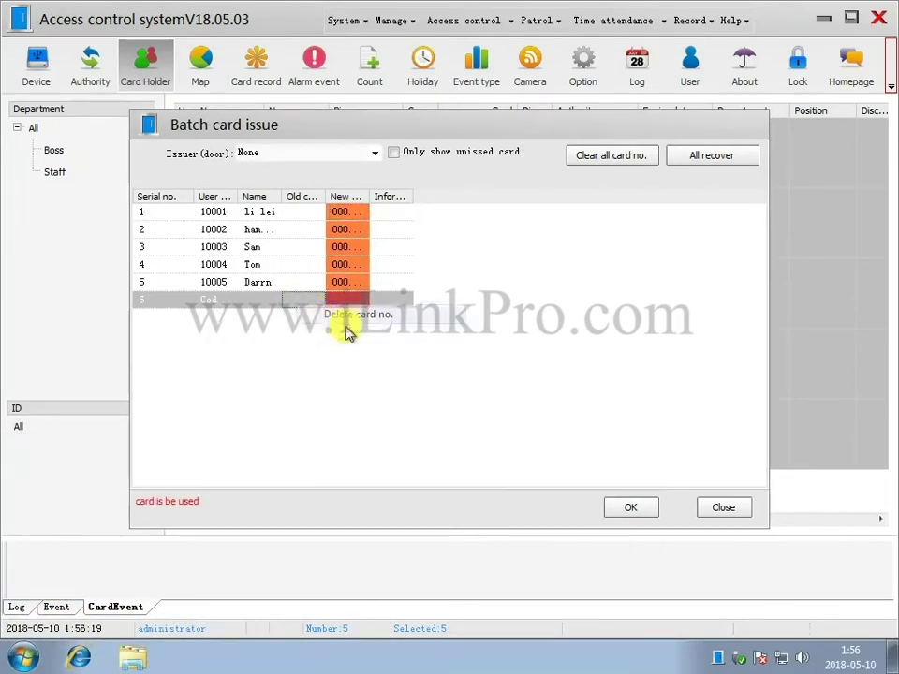
left_click(630, 509)
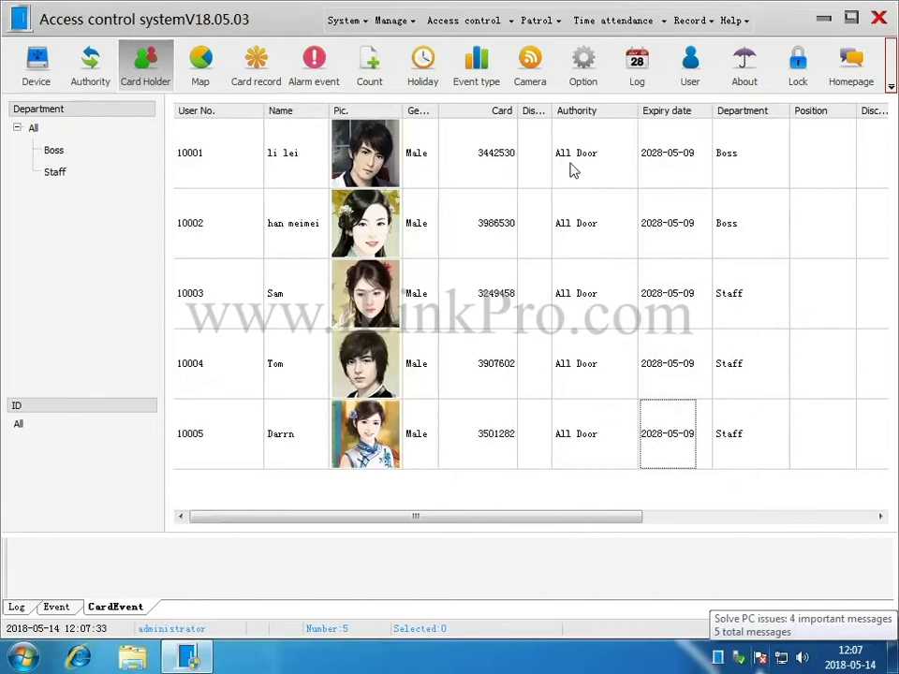
Set an entry password on card holder 10001's card.
left_click(573, 170)
right_click(574, 170)
left_click(602, 217)
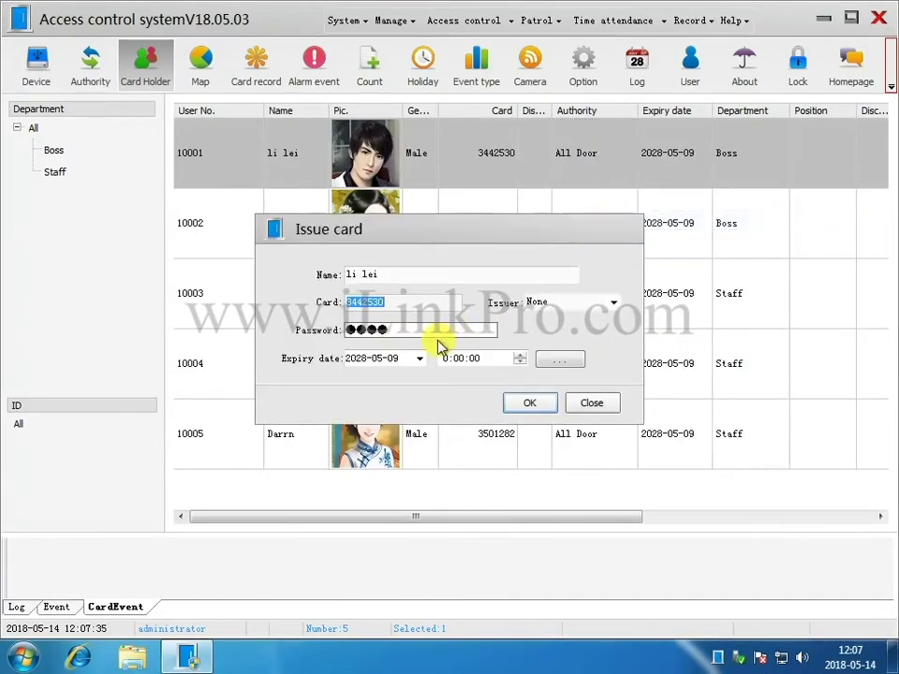
left_click(354, 329)
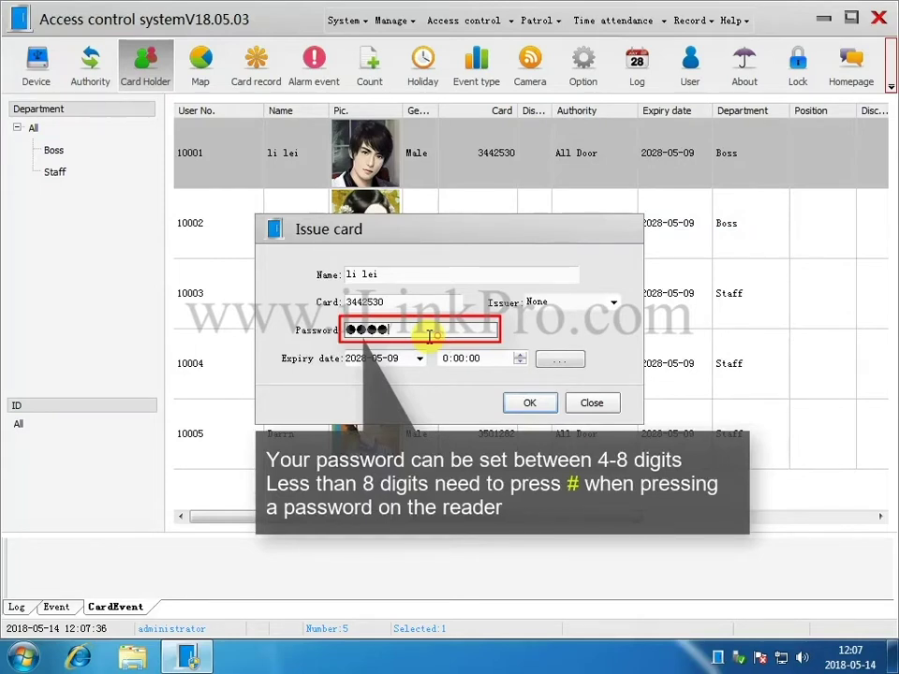
type("7777")
left_click(530, 405)
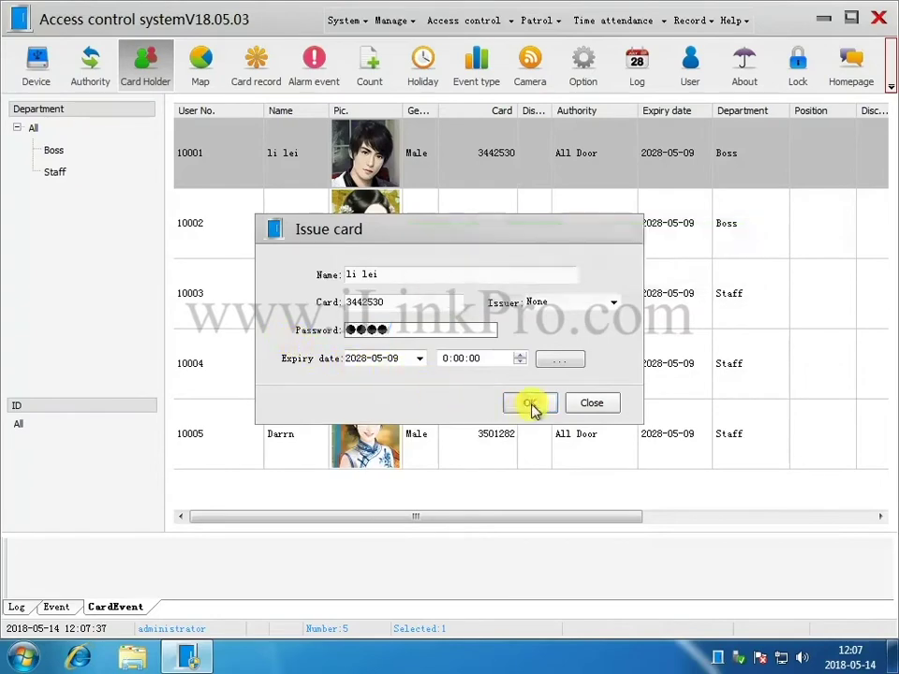
Replace card holder 10002's existing password with a new entry password.
right_click(560, 241)
left_click(594, 297)
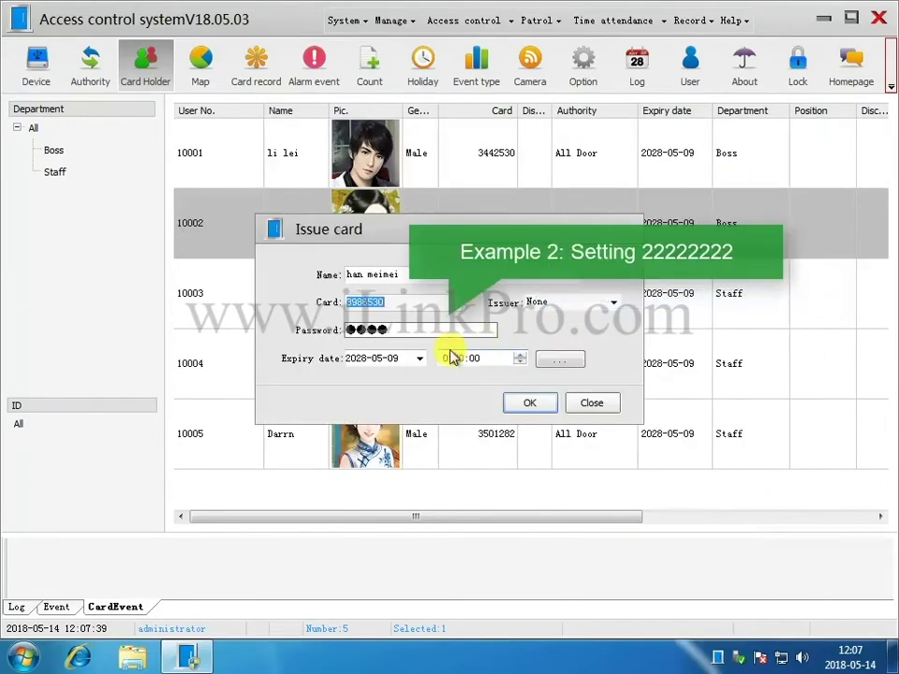
left_click_drag(386, 330, 262, 345)
type("22222")
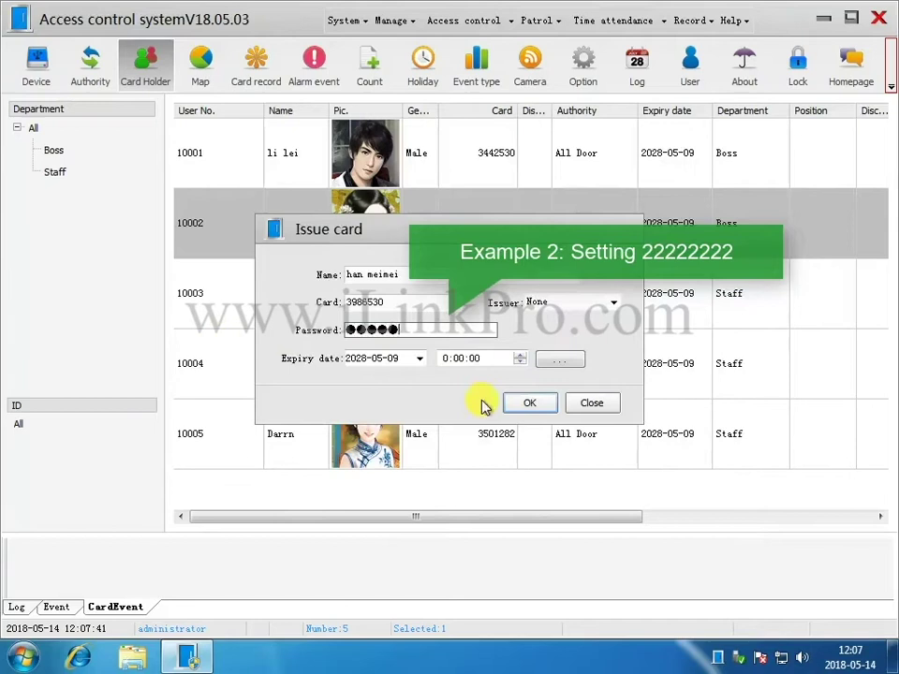
type("222")
left_click(531, 404)
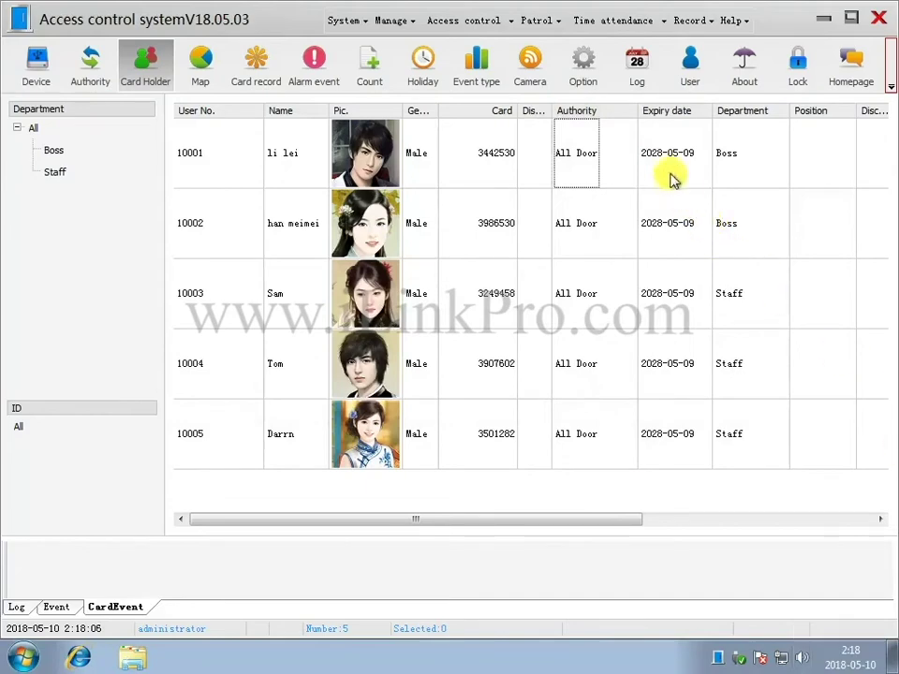
Assign the 'passwd to SEO door' authority to both Boss card holders.
left_click(669, 178)
left_click(619, 206, "ctrl")
right_click(616, 164)
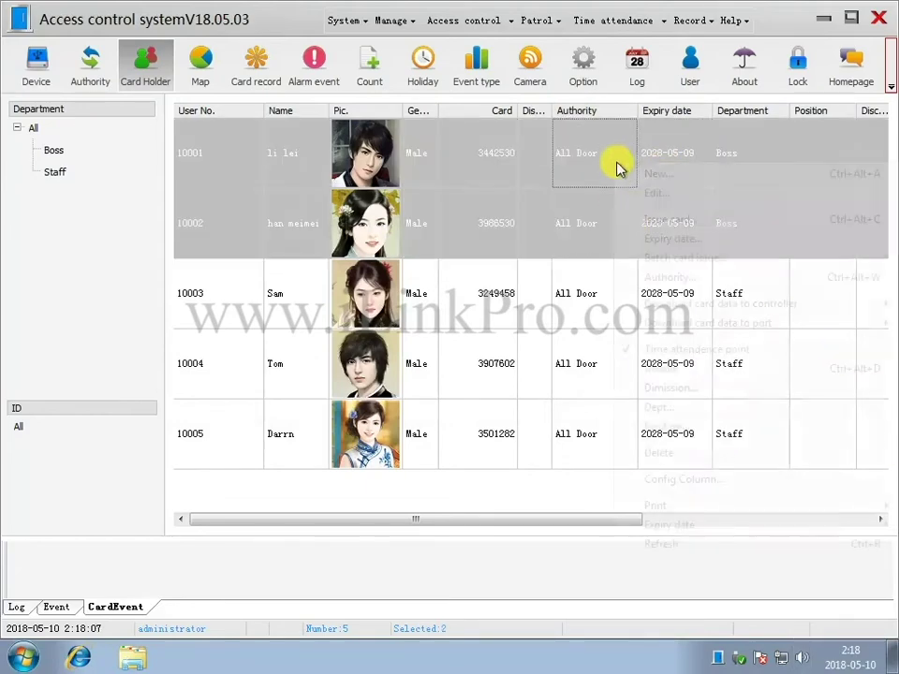
left_click(664, 278)
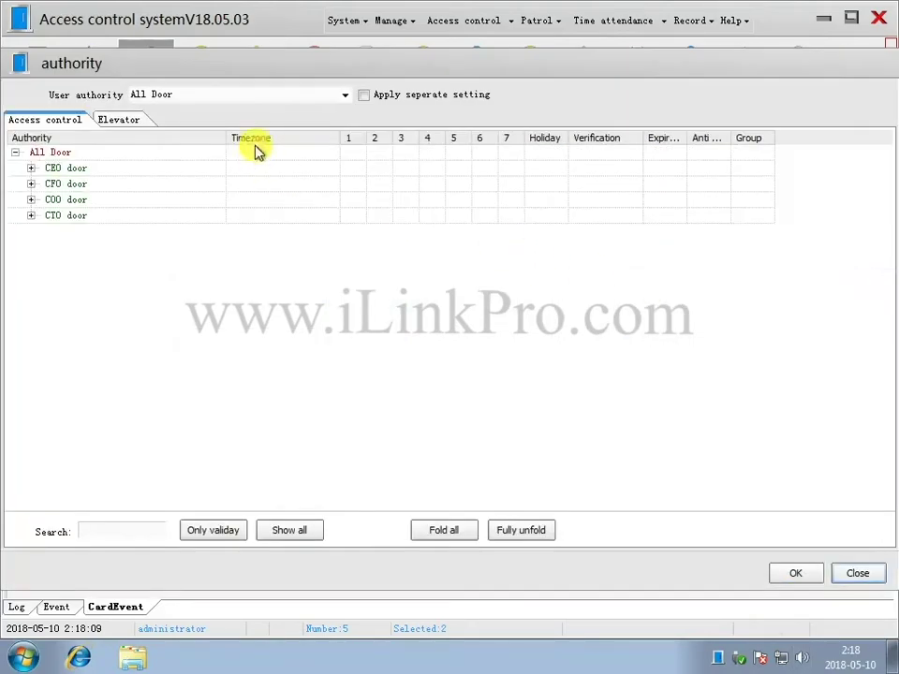
left_click(342, 95)
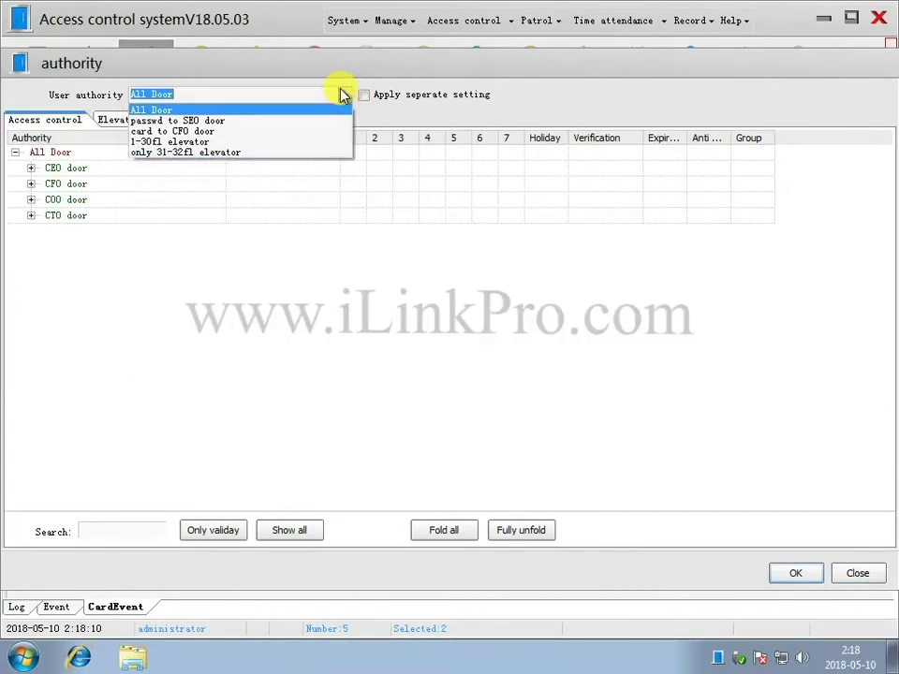
left_click(326, 120)
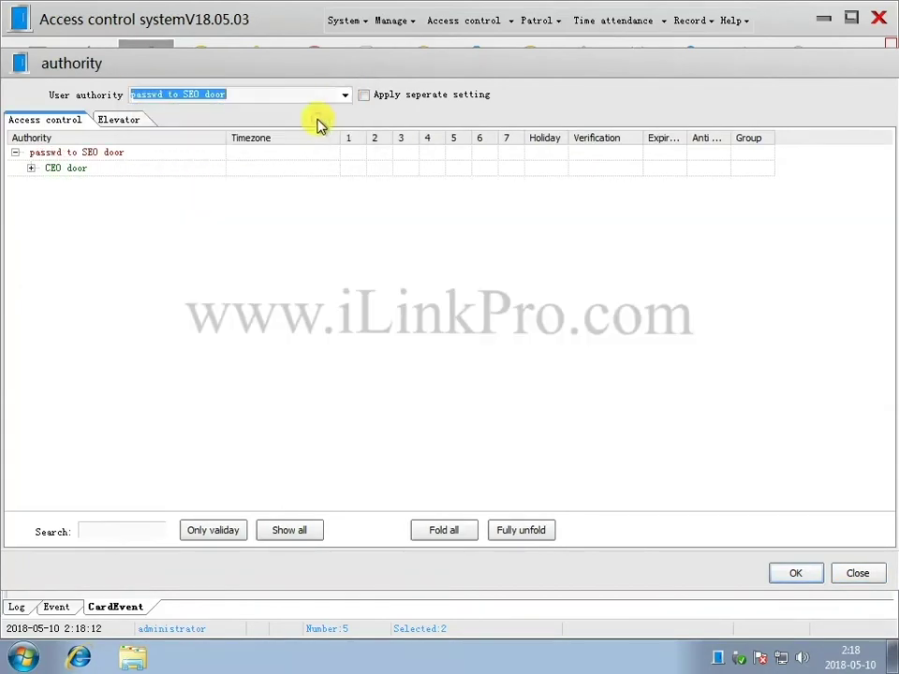
left_click(793, 573)
Assign 'card to CFO door' to the three Staff holders and widen the Authority column.
left_click(581, 300)
left_click(581, 431, "shift")
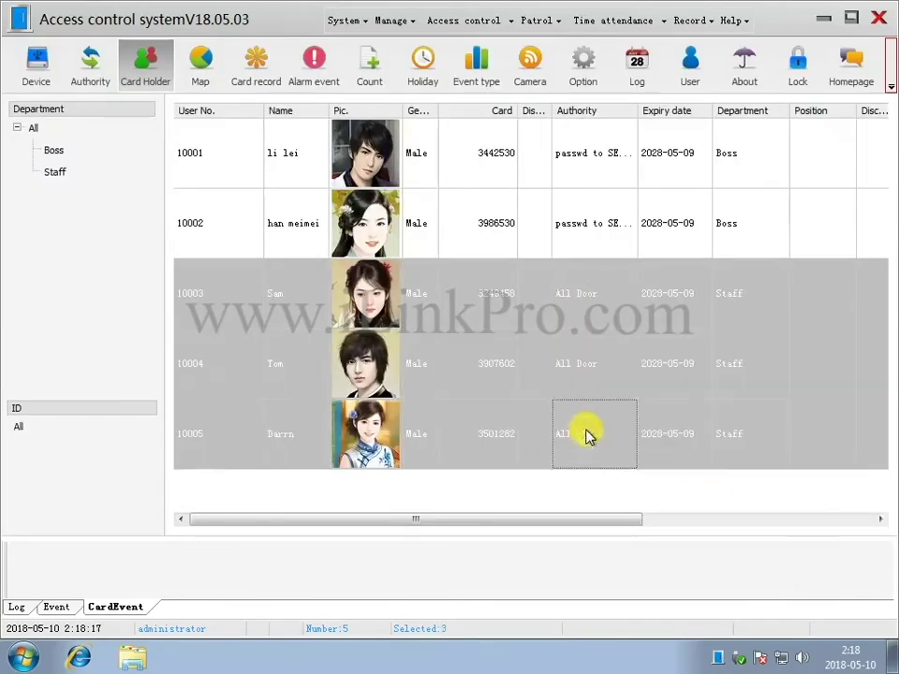
right_click(602, 345)
left_click(653, 360)
left_click(344, 94)
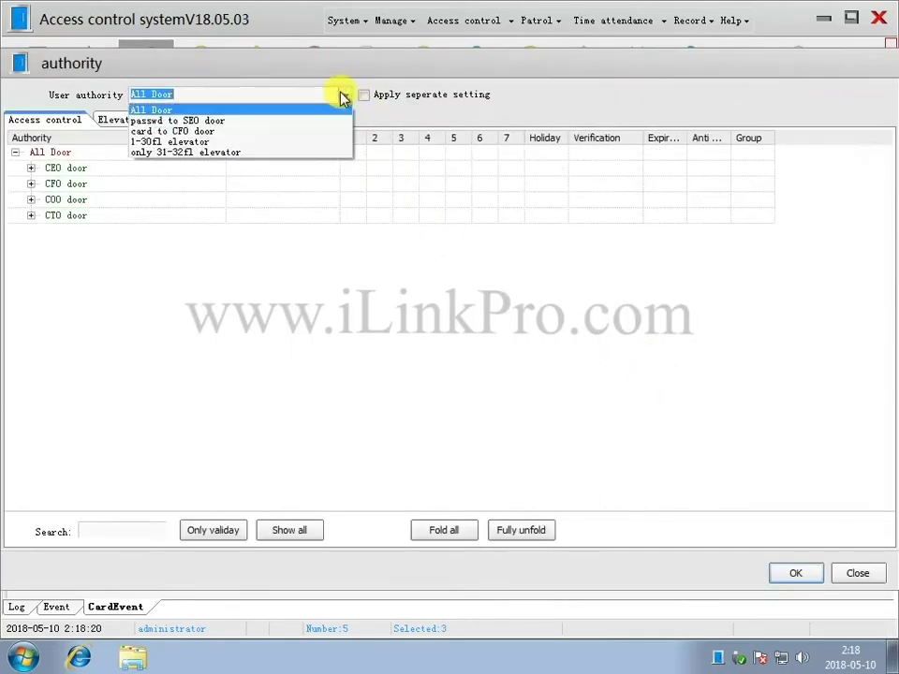
left_click(196, 131)
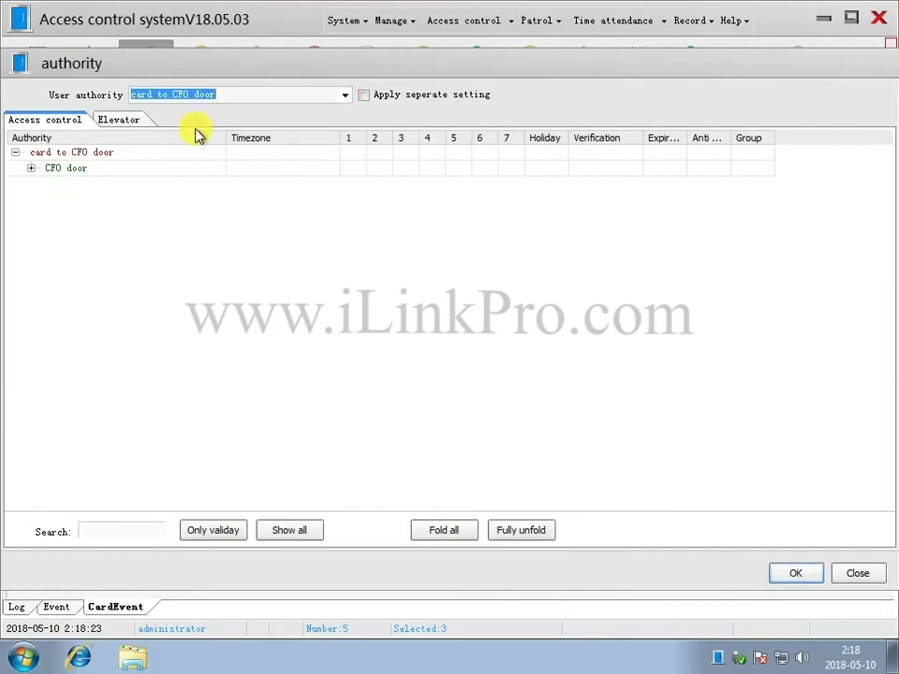
left_click(795, 573)
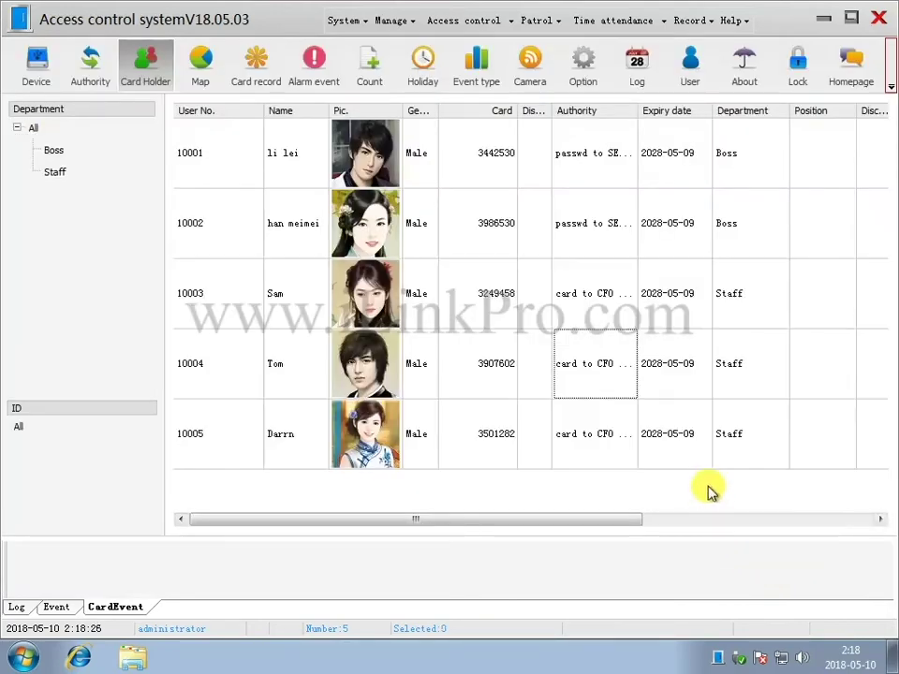
left_click_drag(636, 113, 670, 115)
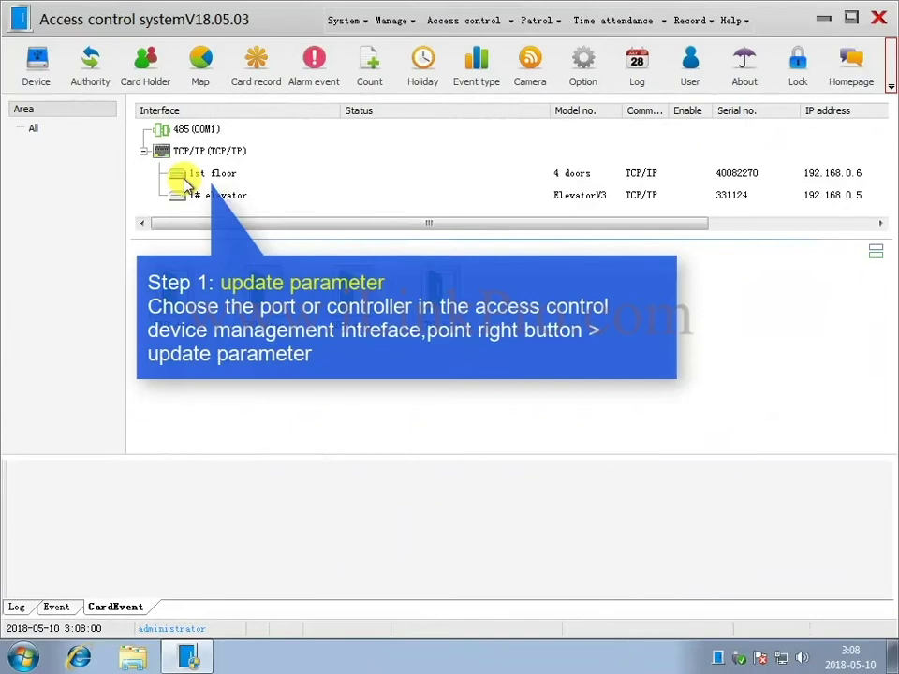
Update the 1st floor controller's parameters, then download all card data to it.
left_click(192, 176)
right_click(211, 182)
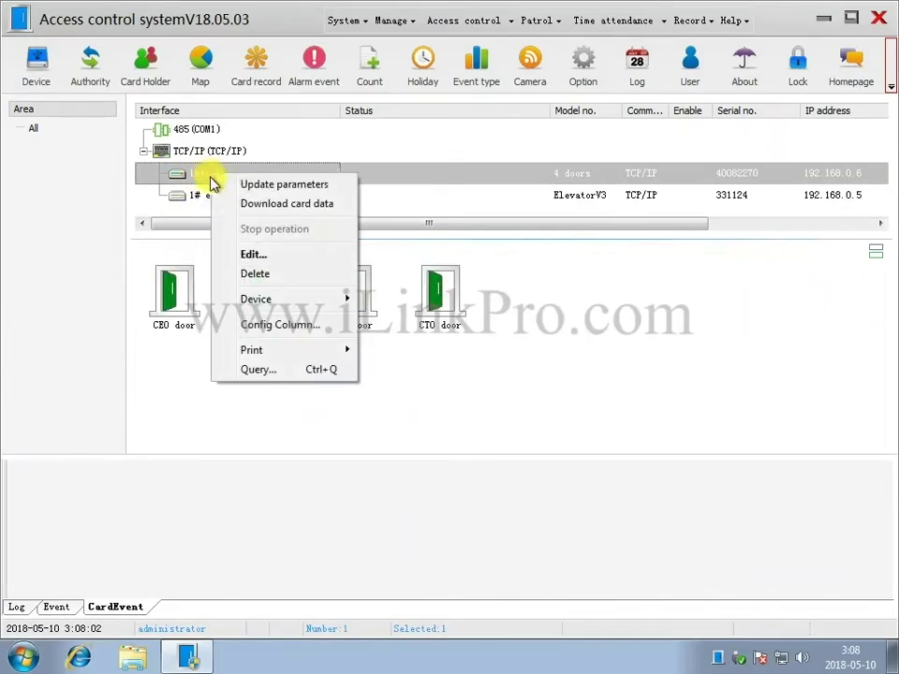
left_click(260, 186)
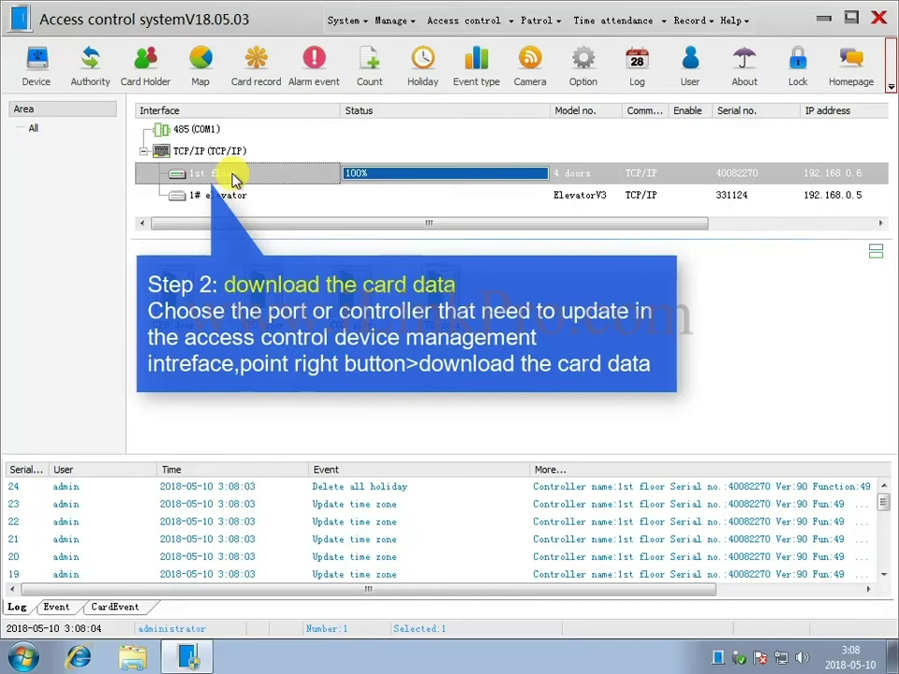
right_click(234, 177)
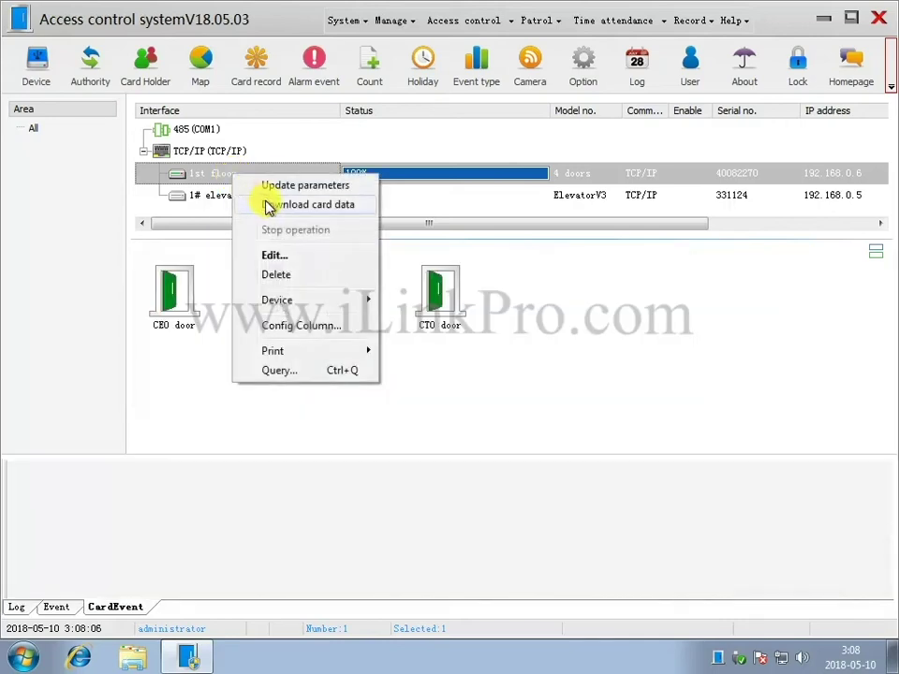
left_click(266, 203)
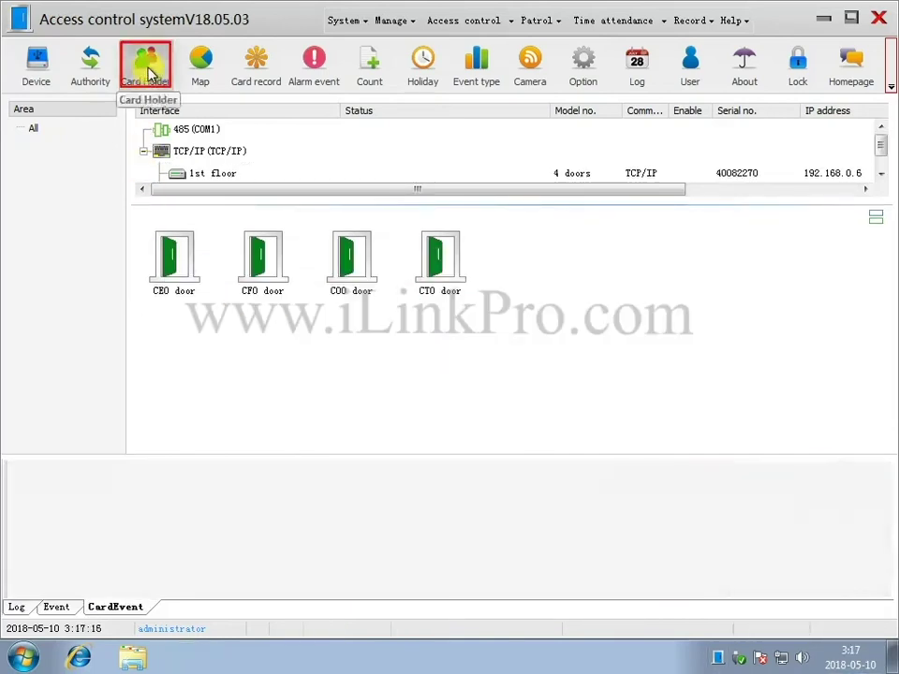
Download the first card holder's card data to the controller over TCP/IP.
left_click(144, 65)
left_click(480, 158)
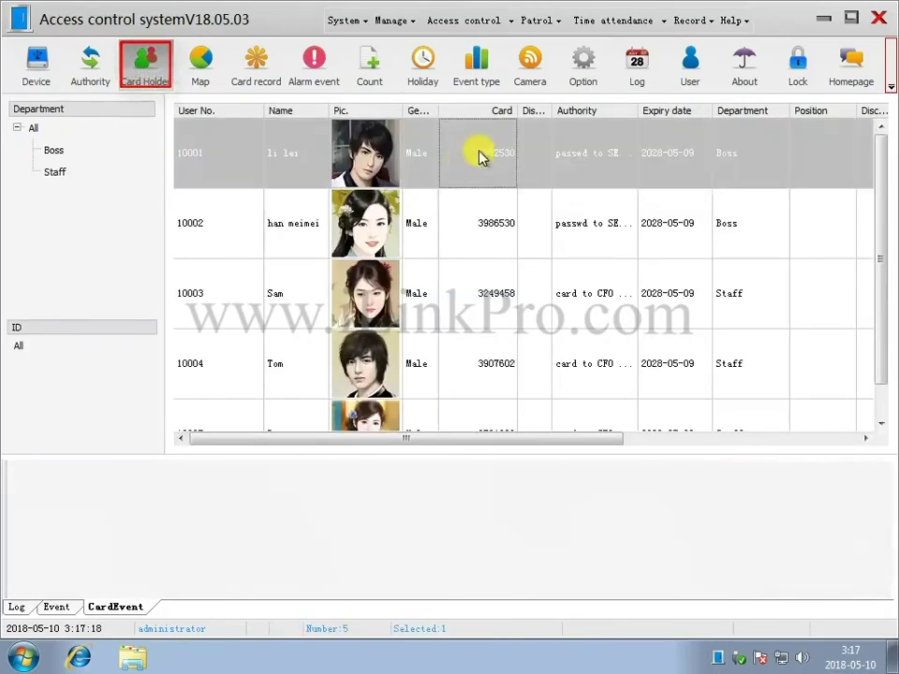
right_click(480, 155)
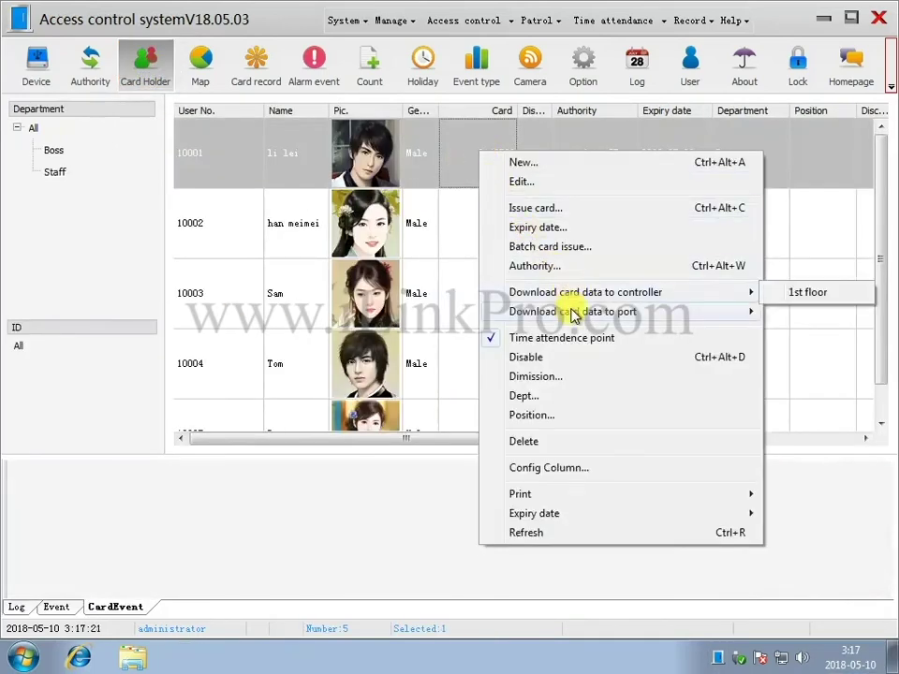
mouse_move(575, 316)
left_click(805, 334)
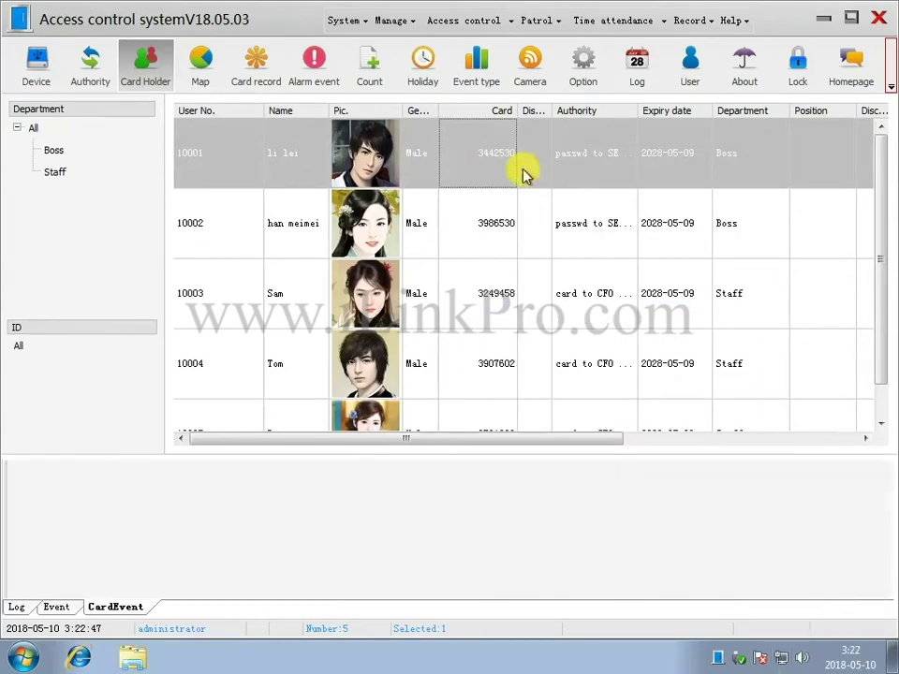
Download the first three card holders' card data to all ports.
key("shift+Down")
key("shift+Down")
right_click(506, 202)
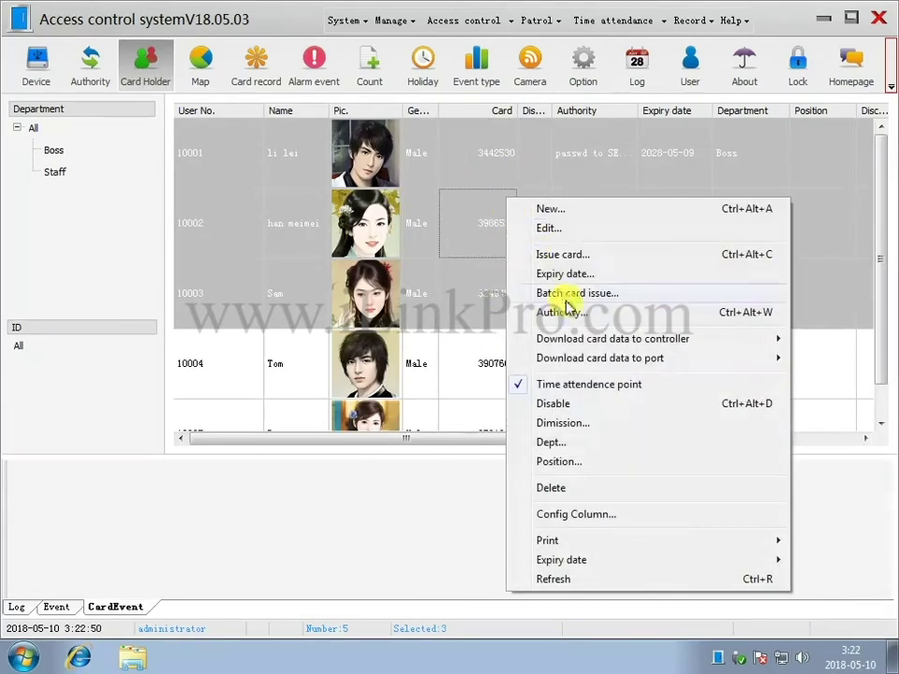
mouse_move(643, 363)
left_click(805, 365)
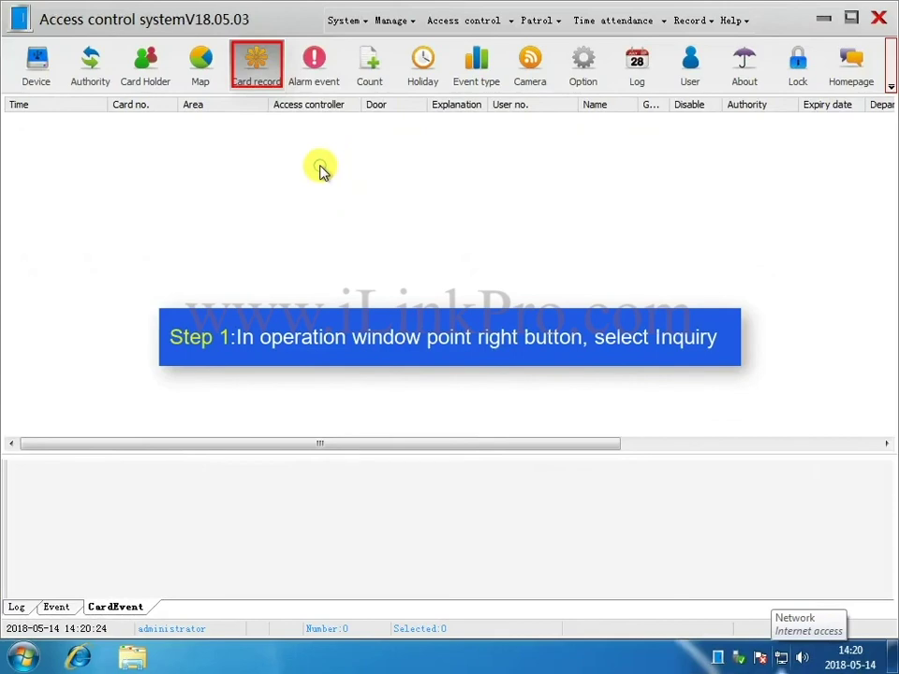
Query card records for Today and widen the Explanation column to read the five events.
right_click(321, 171)
left_click(339, 178)
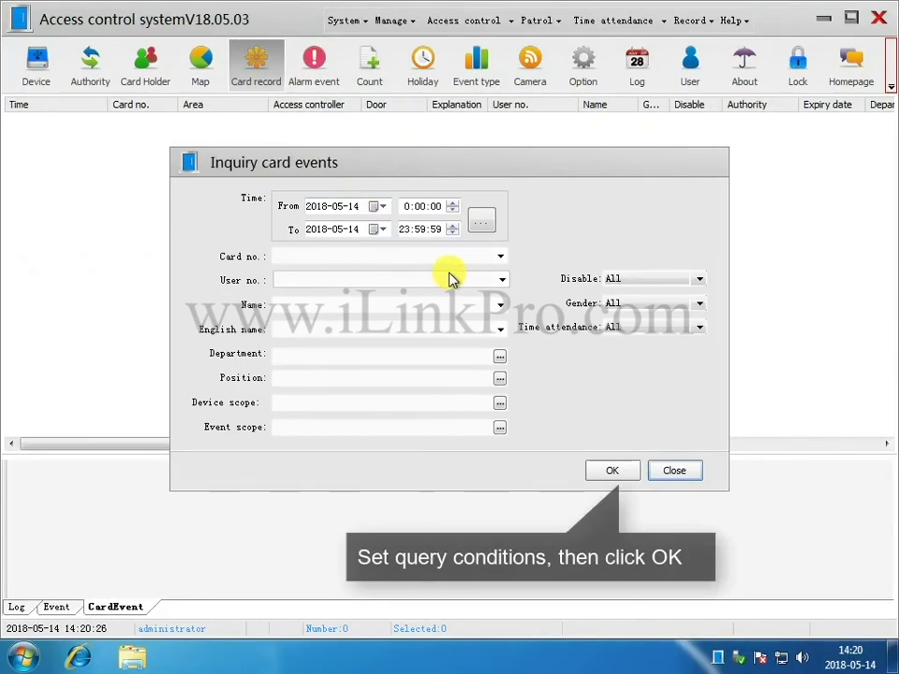
left_click(482, 223)
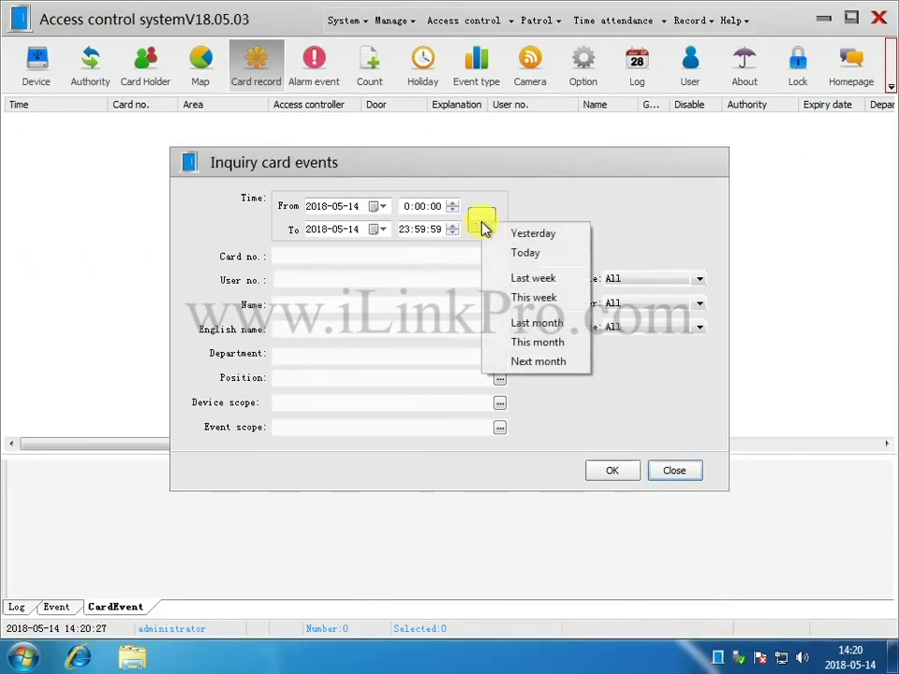
left_click(511, 252)
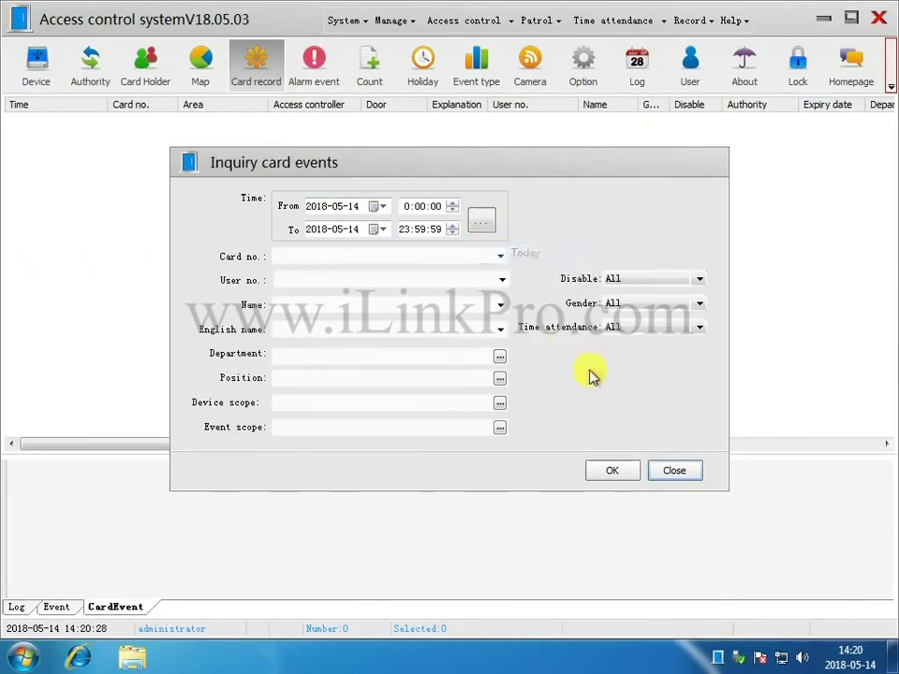
left_click(623, 474)
left_click_drag(488, 104, 506, 105)
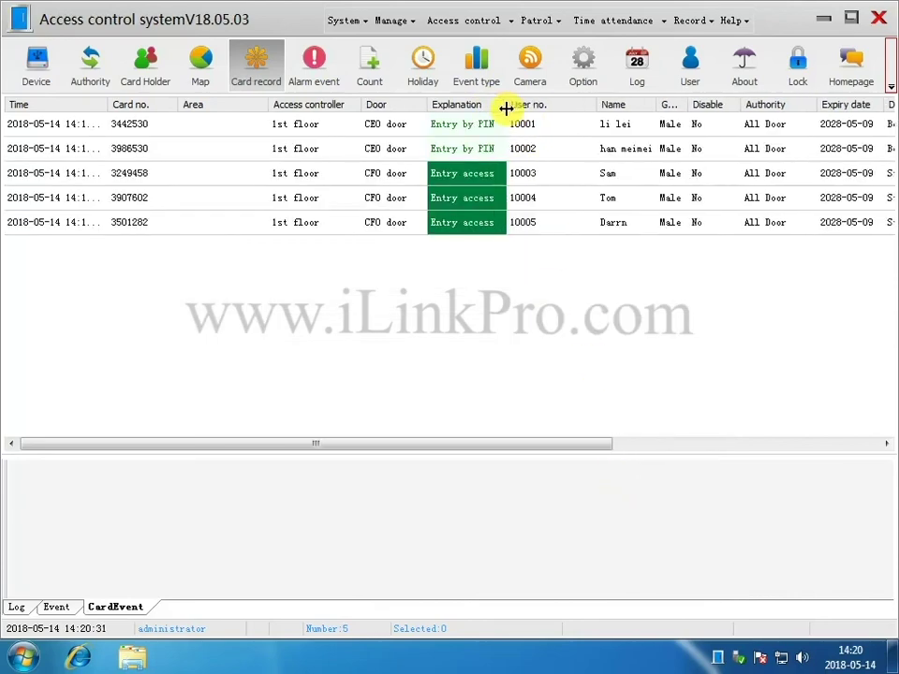